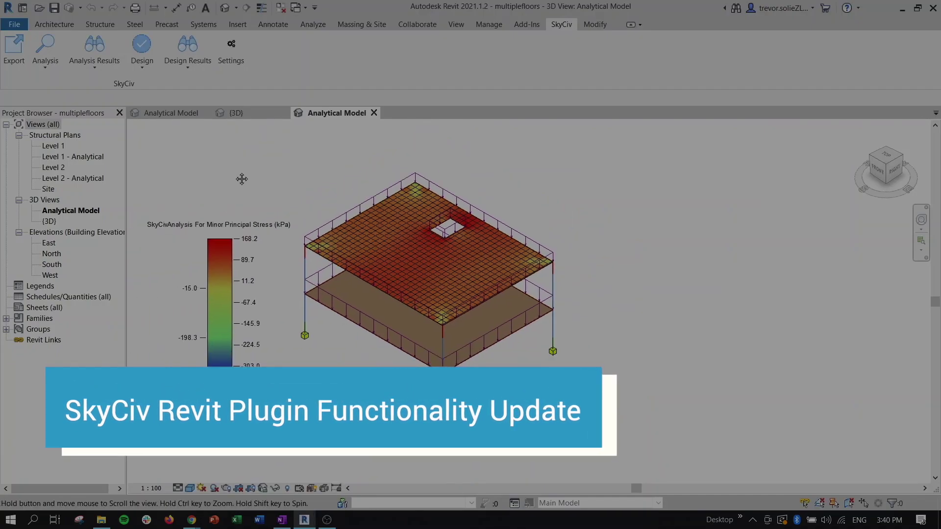
- Zoom the multiplefloors stress-contour view and select its stress legend
scroll(196, 248, "up", 3)
scroll(262, 212, "down", 3)
left_click(260, 333)
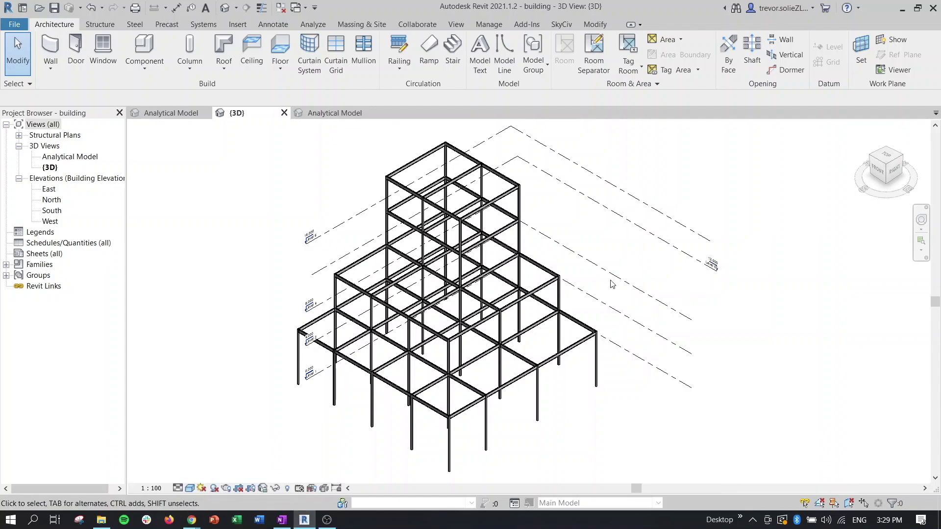
- Orbit and zoom the building's 3D steel frame to inspect it from several angles
middle_click_drag(698, 310, 294, 250, "shift")
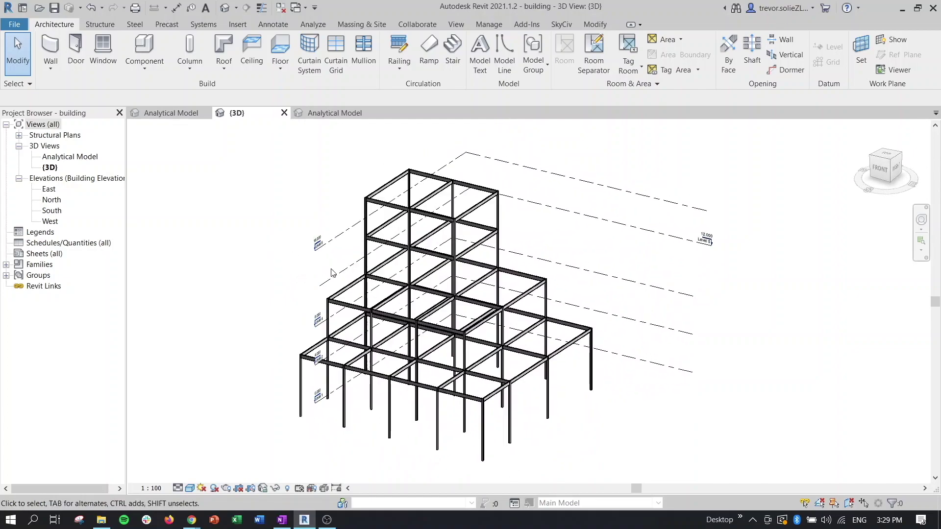
scroll(475, 253, "up", 8)
scroll(522, 267, "down", 8)
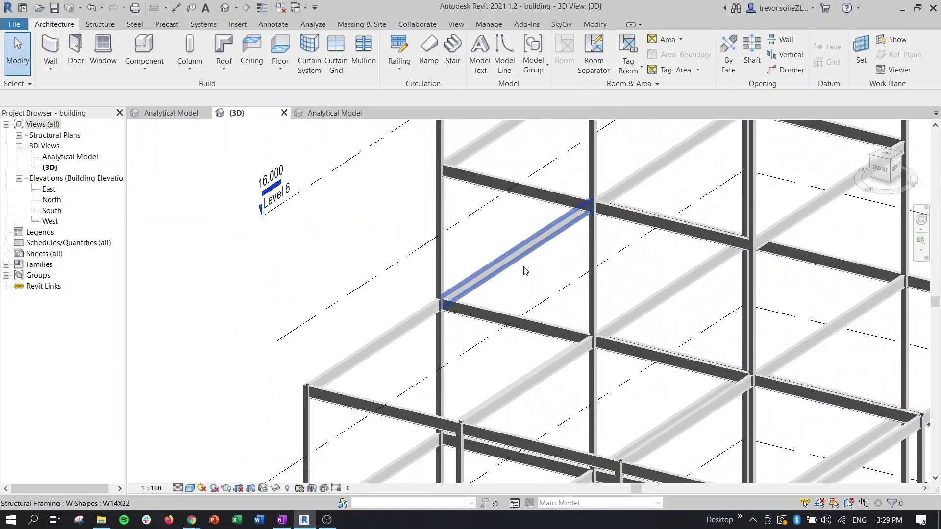
scroll(441, 309, "up", 2)
middle_click_drag(439, 302, 385, 262, "shift")
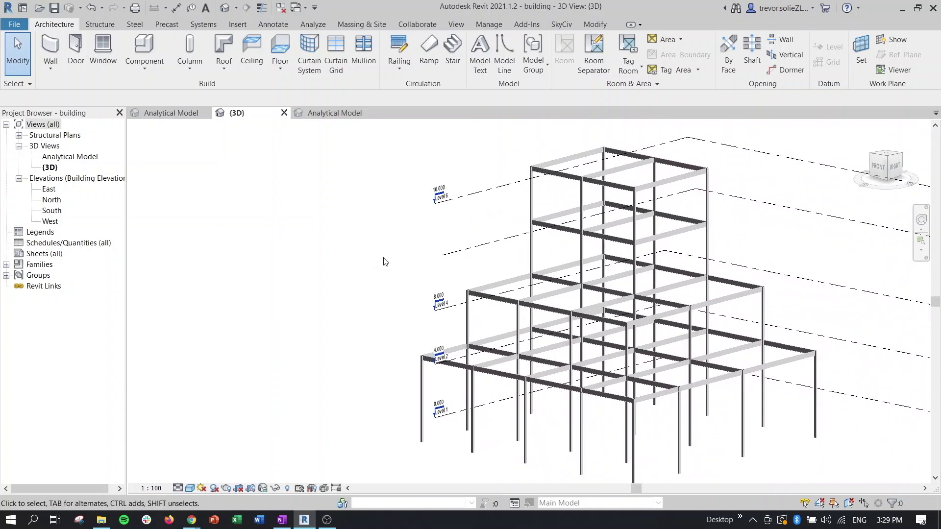
middle_click_drag(361, 222, 275, 172, "shift")
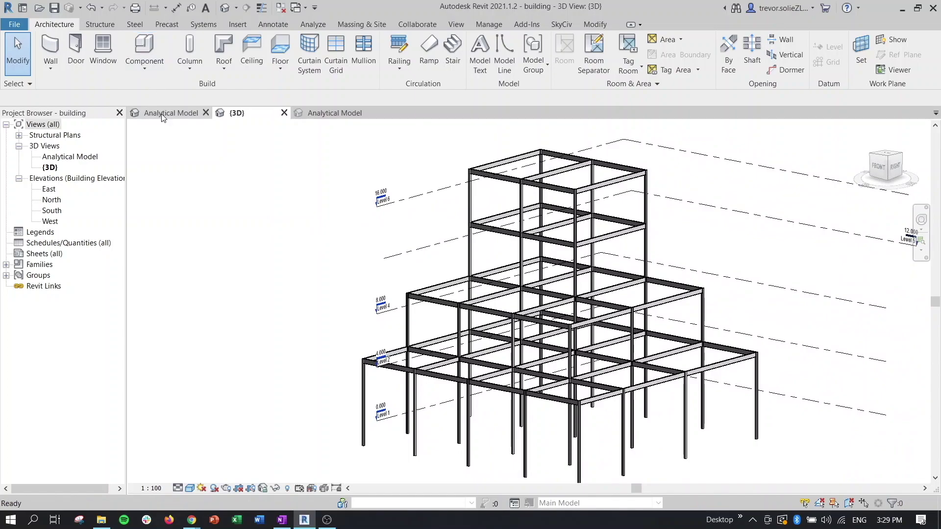
- Switch to the Analytical Model view and orbit and pan it to show the line loads
left_click(166, 112)
scroll(254, 263, "up", 1)
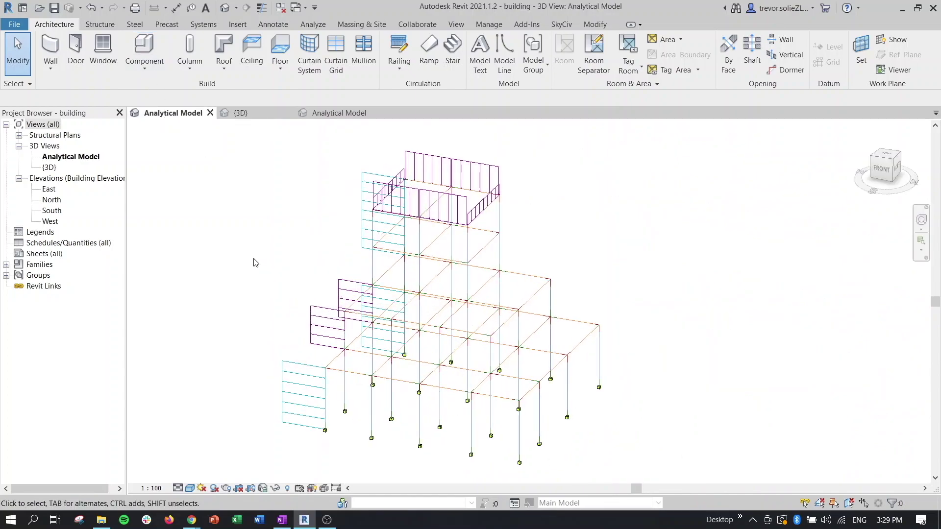
scroll(343, 324, "up", 1)
middle_click_drag(297, 289, 504, 385, "shift")
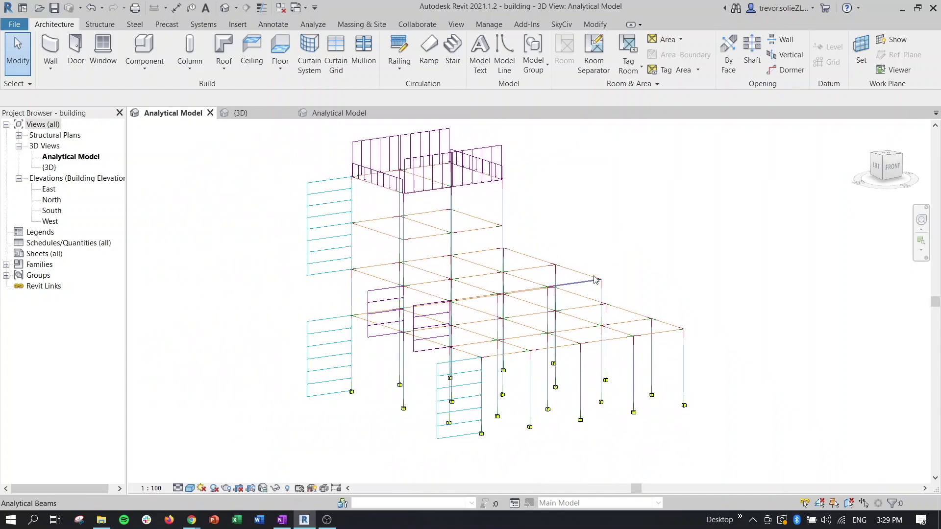
middle_click_drag(346, 299, 552, 237, "shift")
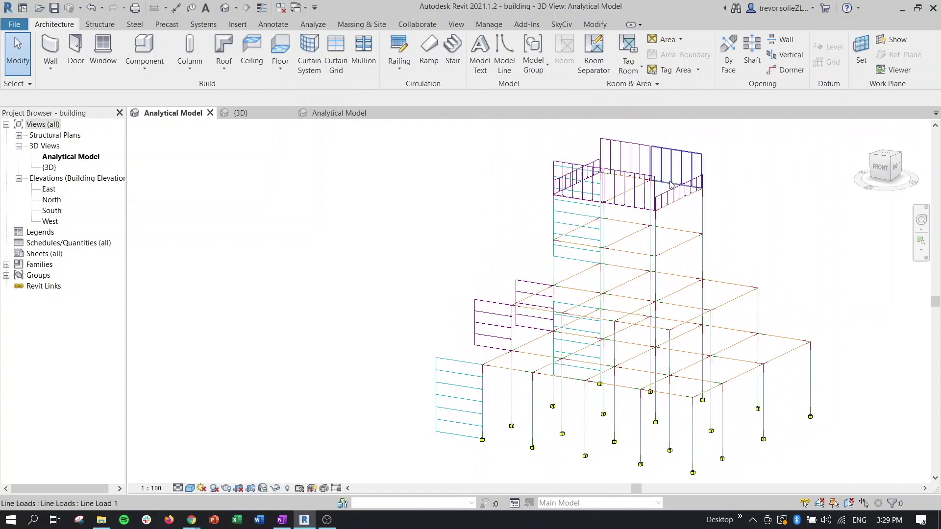
middle_click_drag(805, 241, 621, 239)
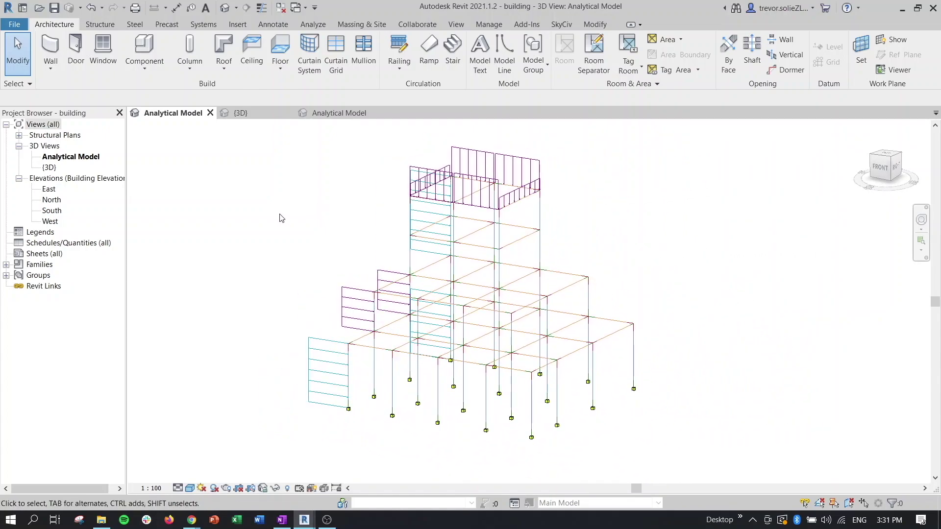
left_click(561, 25)
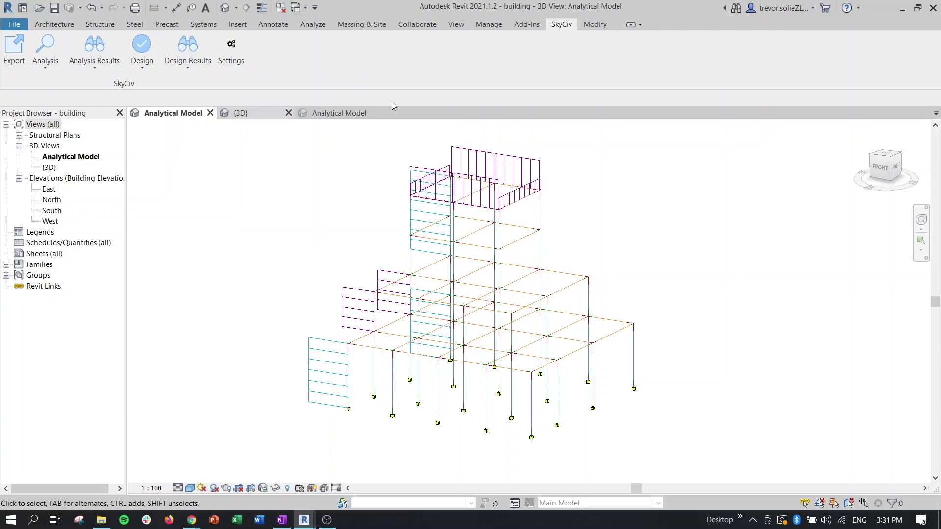
- Review the SkyCiv importer settings (Project 1, /Revit/, floors, walls, loads) and save them
left_click(238, 50)
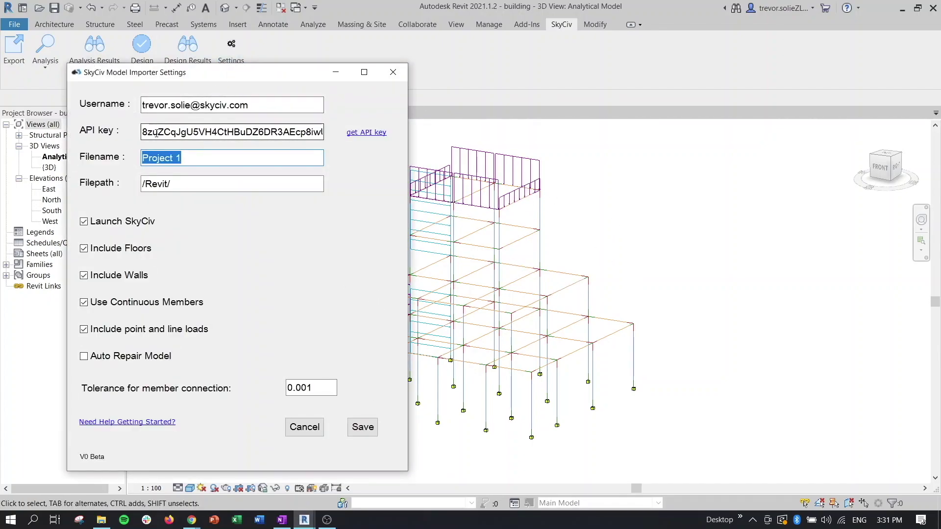
left_click_drag(155, 132, 286, 135)
left_click(187, 104)
left_click_drag(256, 103, 140, 104)
left_click(188, 104)
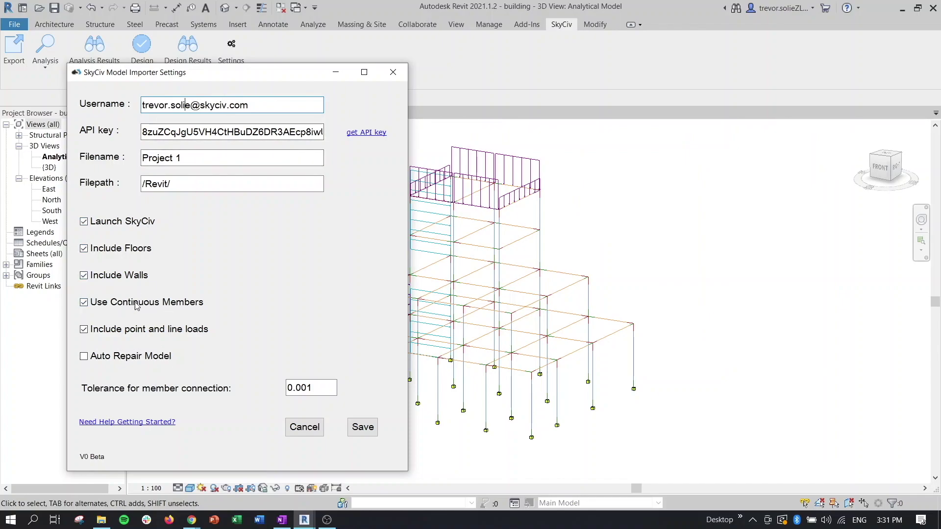
left_click(362, 428)
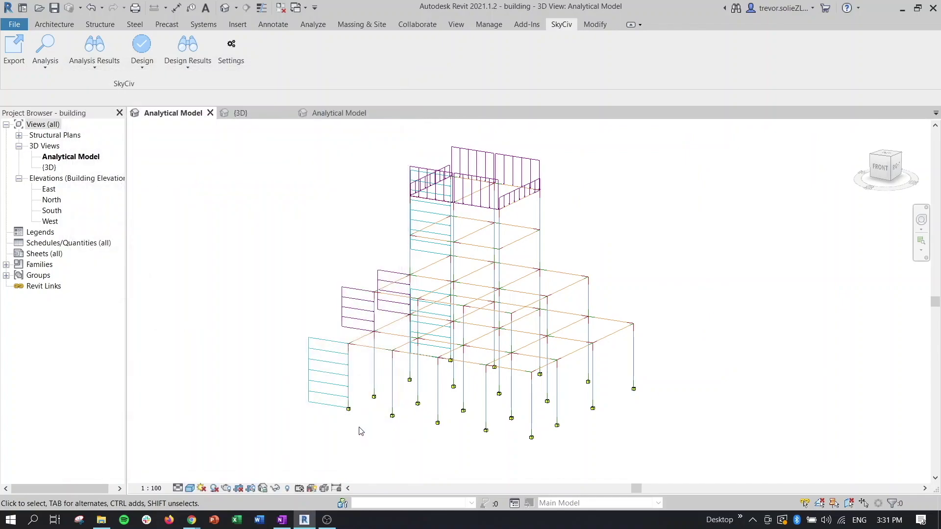
- Export the building model to SkyCiv and acknowledge the success message
left_click(9, 51)
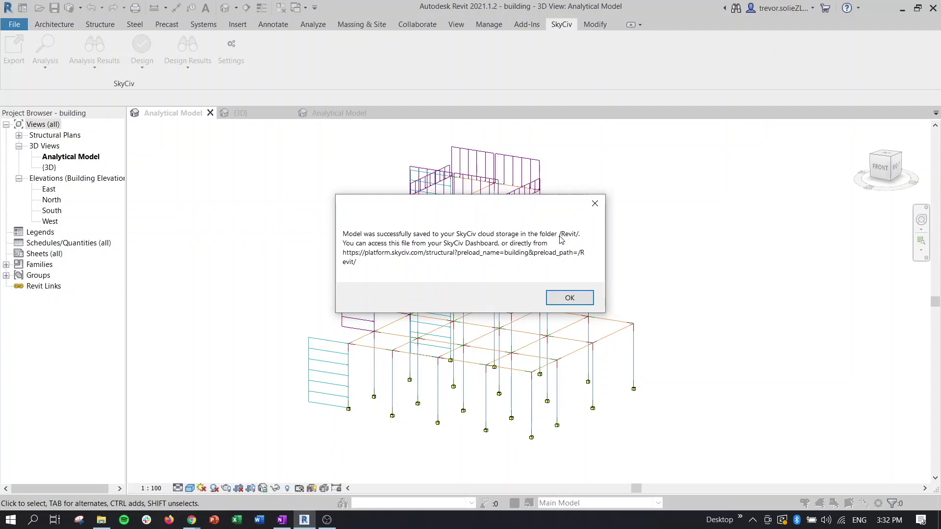
left_click(568, 298)
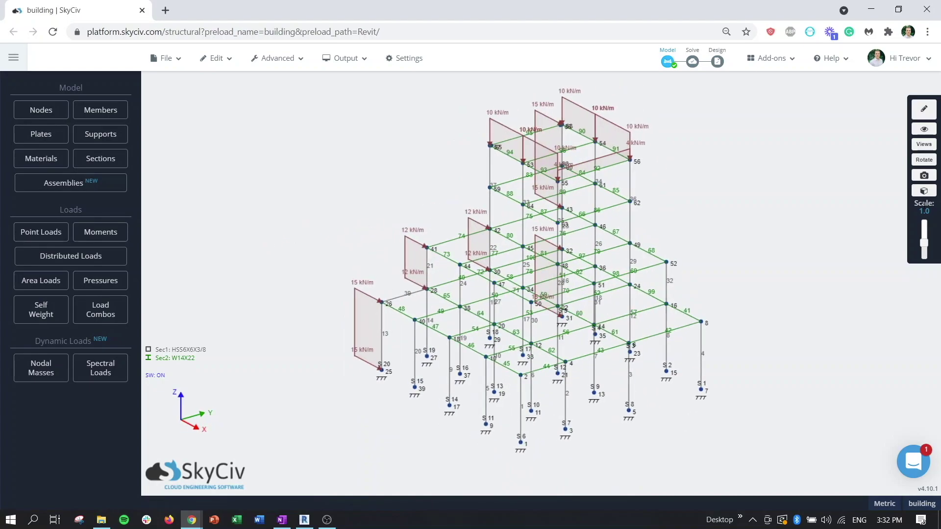
- Preview the frame with SkyCiv's solid 3D renderer, then return to the wireframe view with loads
left_click(924, 191)
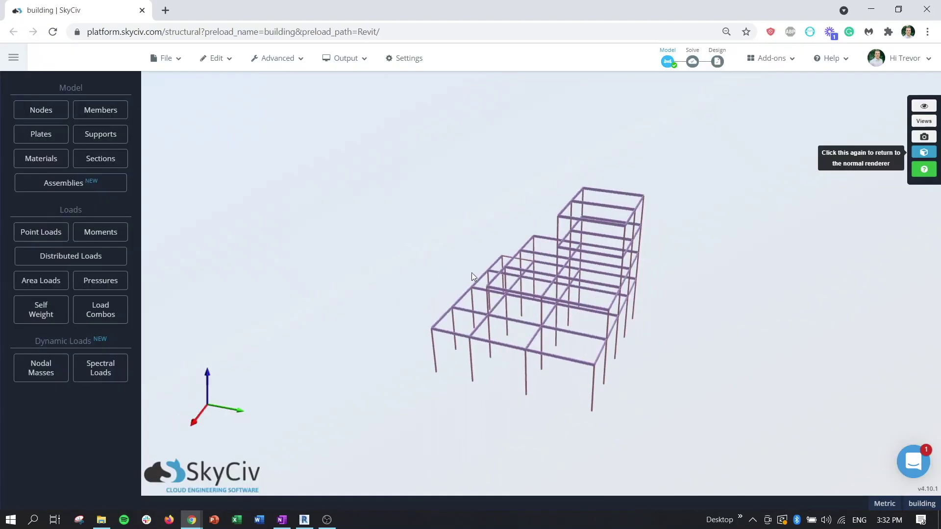
left_click_drag(471, 273, 539, 274)
scroll(549, 274, "up", 10)
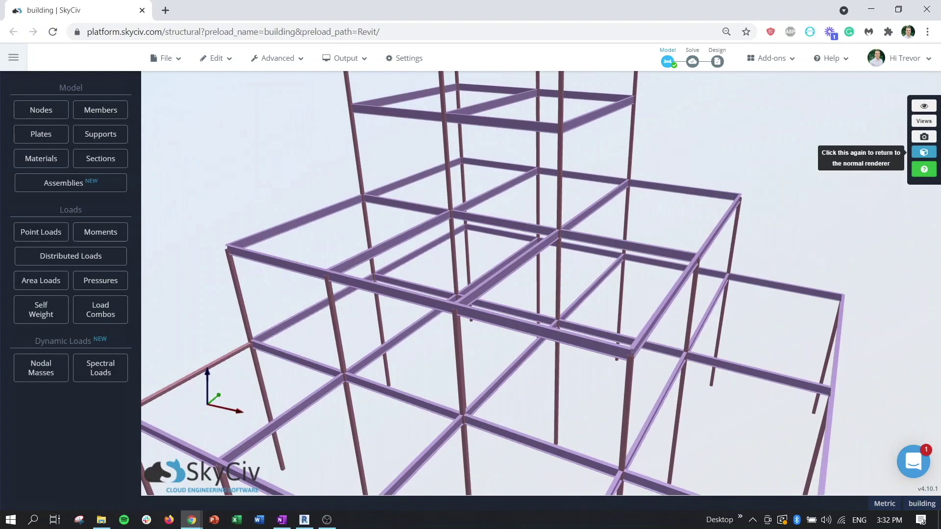
left_click(924, 152)
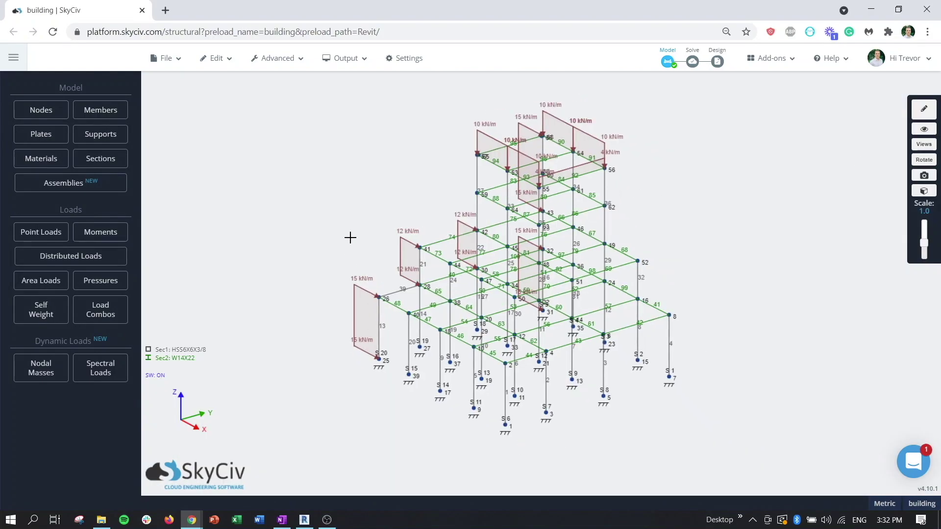
left_click_drag(350, 238, 380, 221)
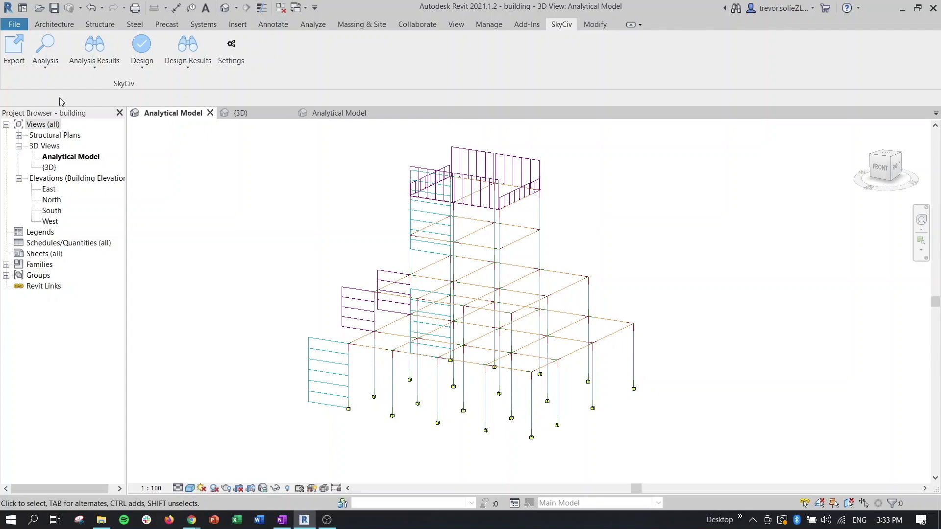
- Run a Linear Static analysis on the building model and acknowledge its completion
left_click(46, 66)
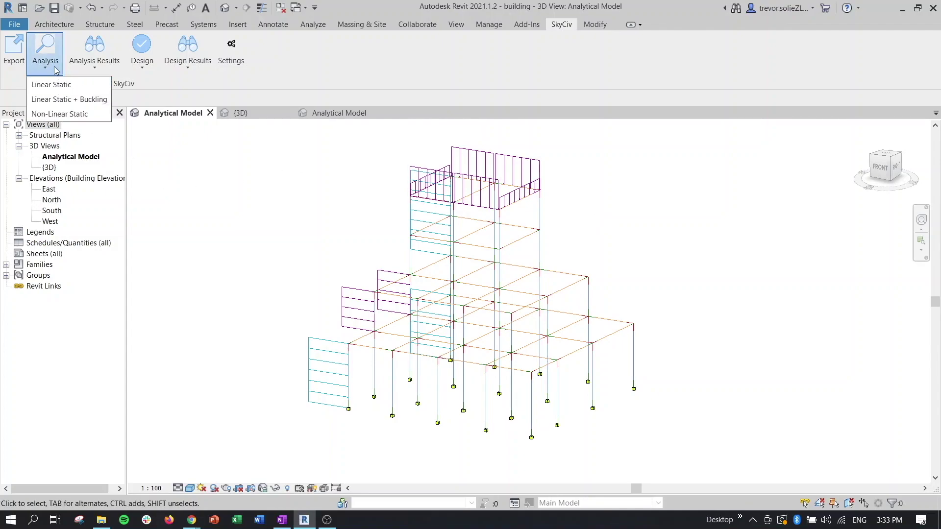
left_click(43, 86)
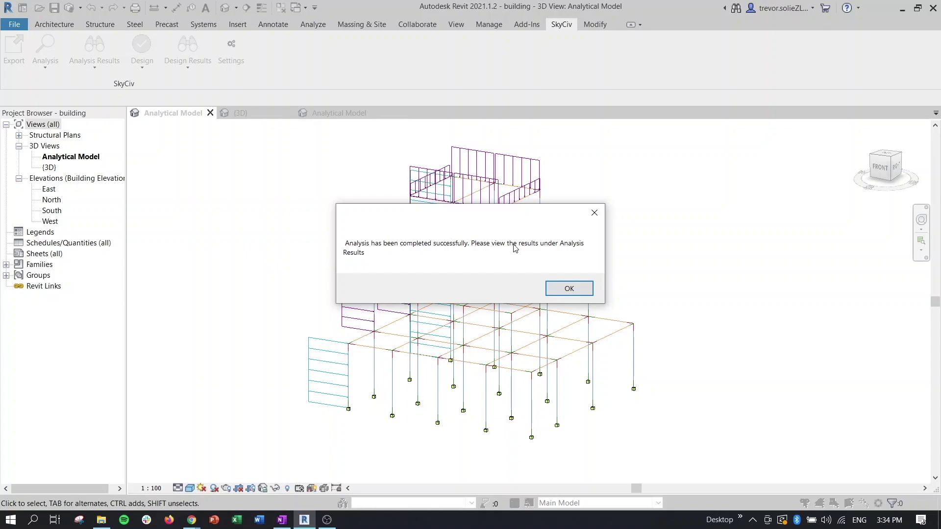
left_click(568, 291)
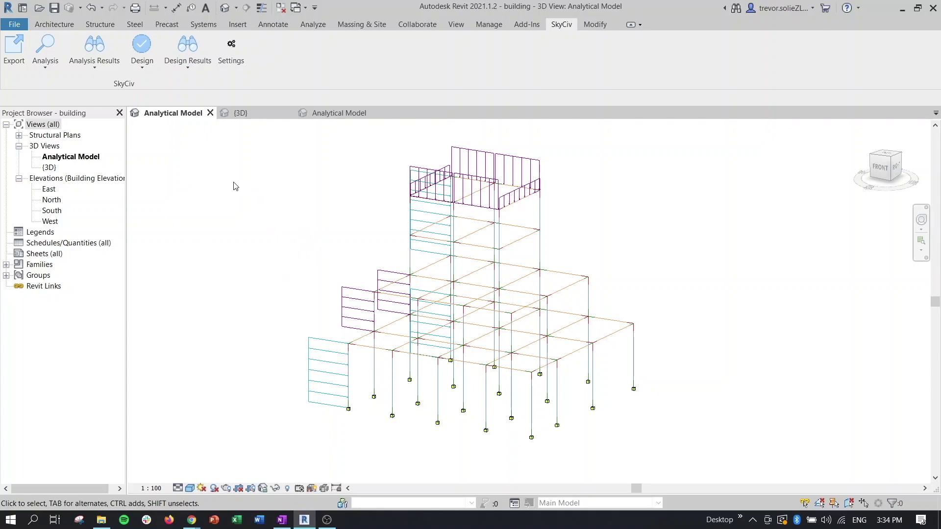
left_click(94, 61)
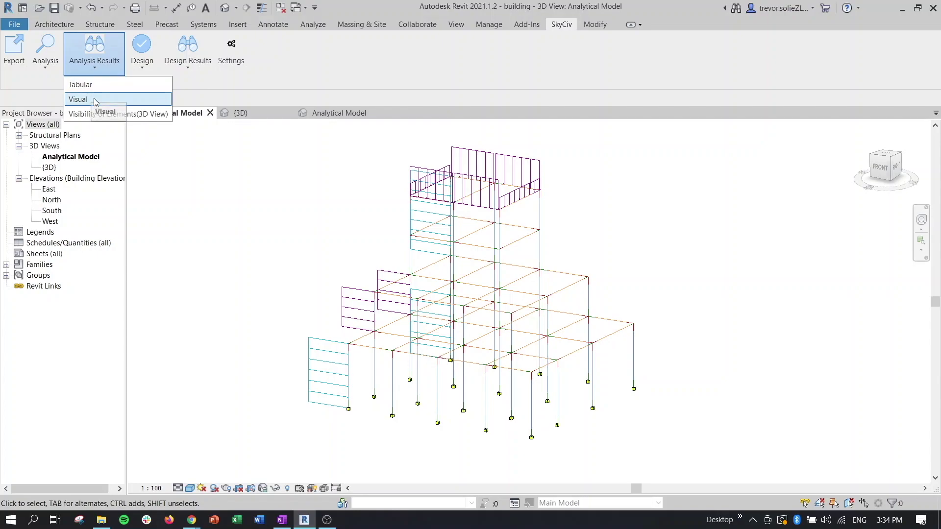
left_click(251, 258)
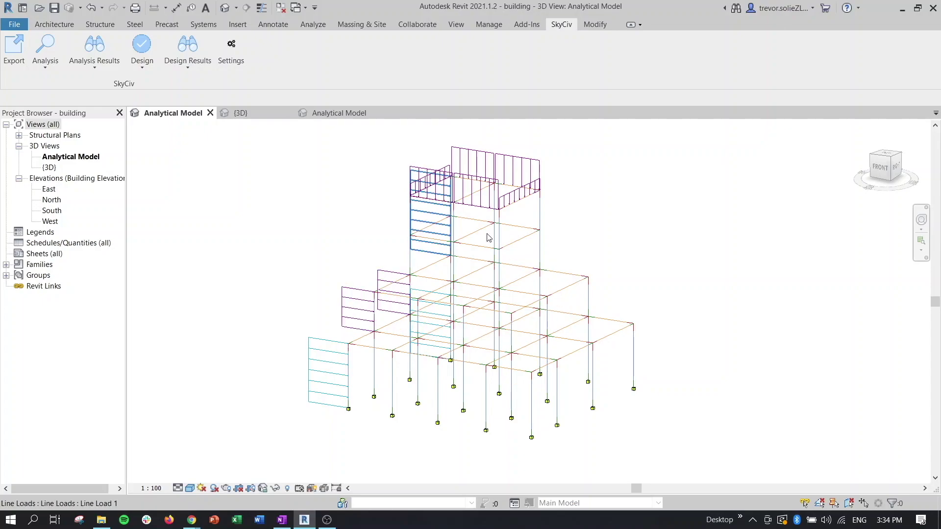
left_click(94, 64)
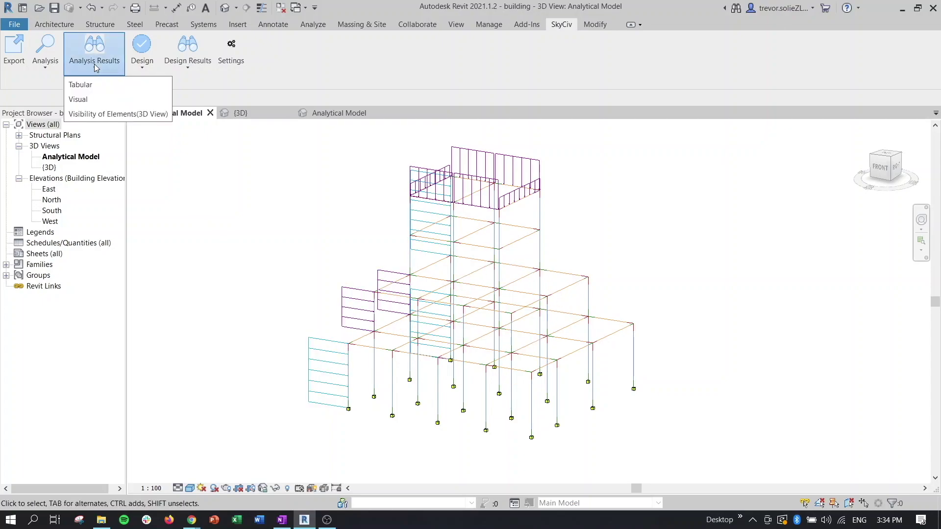
left_click(93, 83)
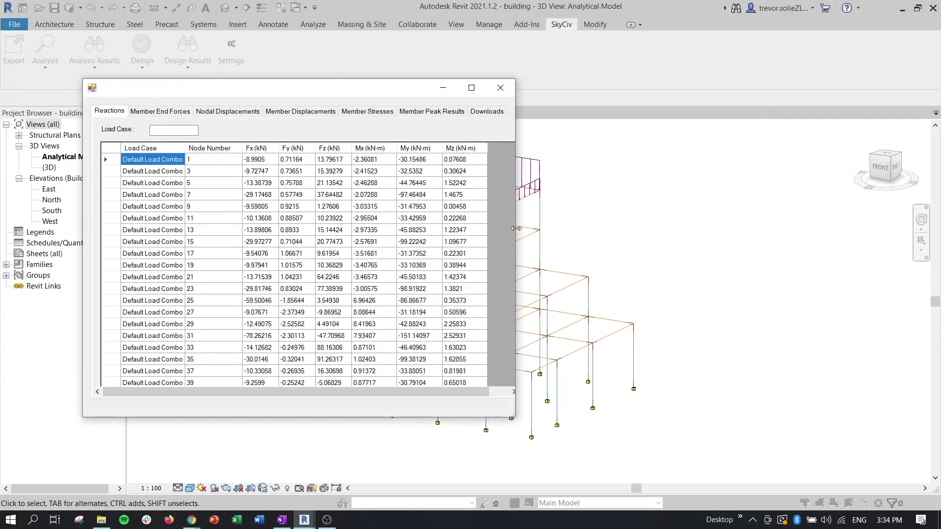
left_click_drag(515, 228, 738, 227)
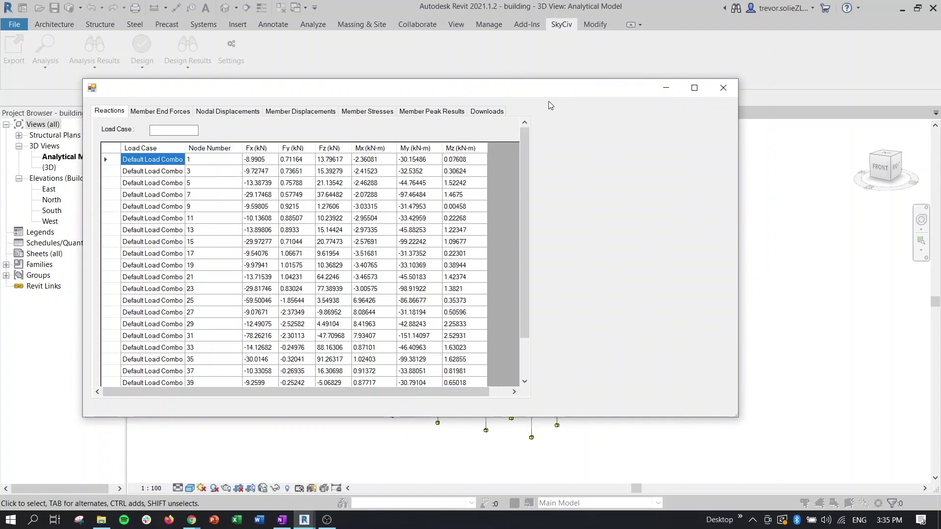
mouse_move(522, 89)
left_mouse_down()
mouse_move(557, 148)
mouse_move(778, 388)
mouse_move(727, 387)
mouse_move(525, 257)
mouse_move(451, 255)
mouse_move(508, 85)
mouse_move(511, 93)
left_mouse_up()
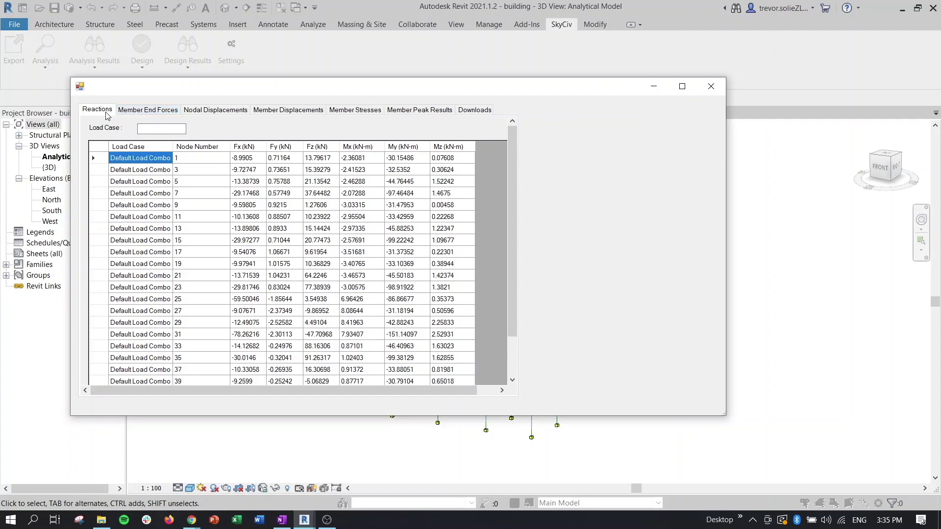
left_click(141, 114)
left_click(230, 114)
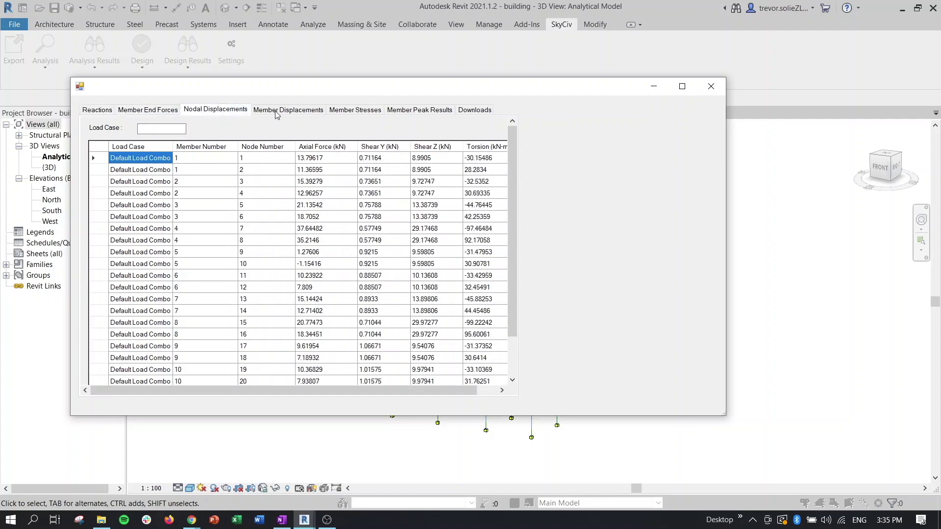
left_click(475, 111)
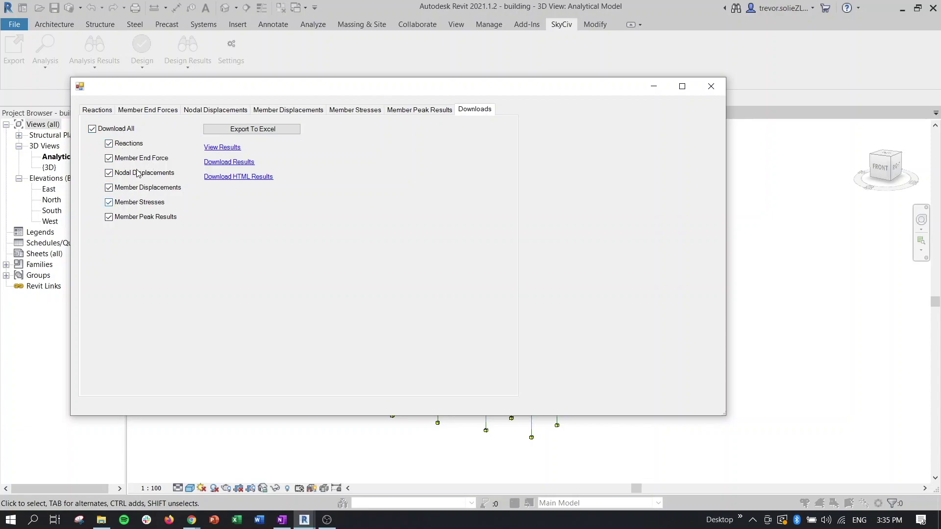
left_click(103, 112)
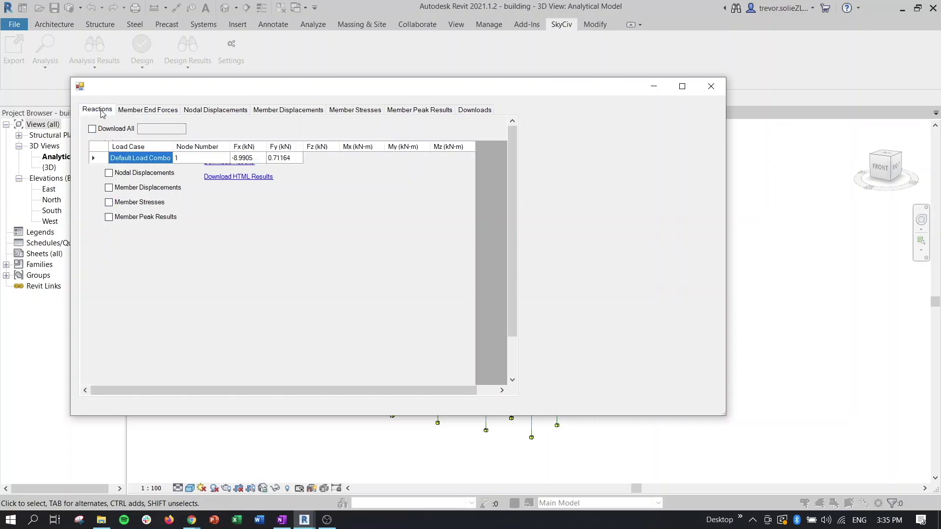
scroll(288, 223, "down", 10)
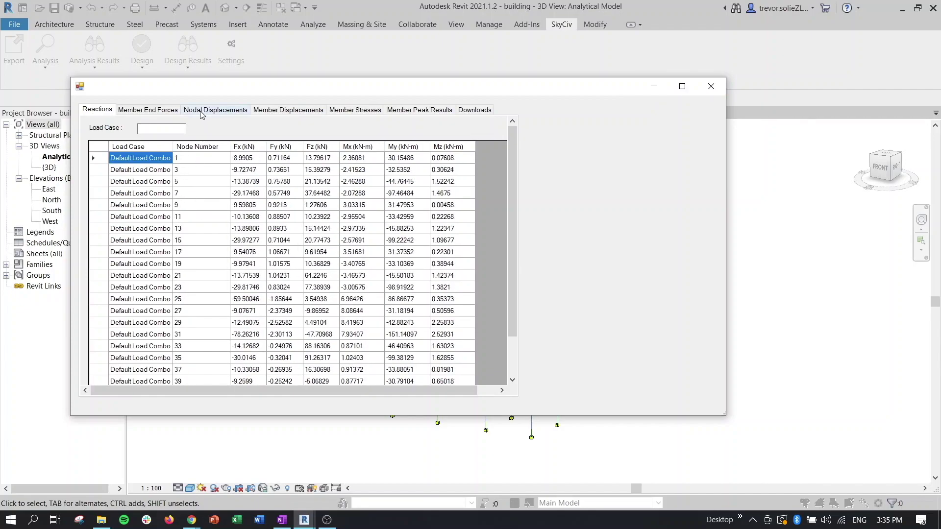
left_click(157, 108)
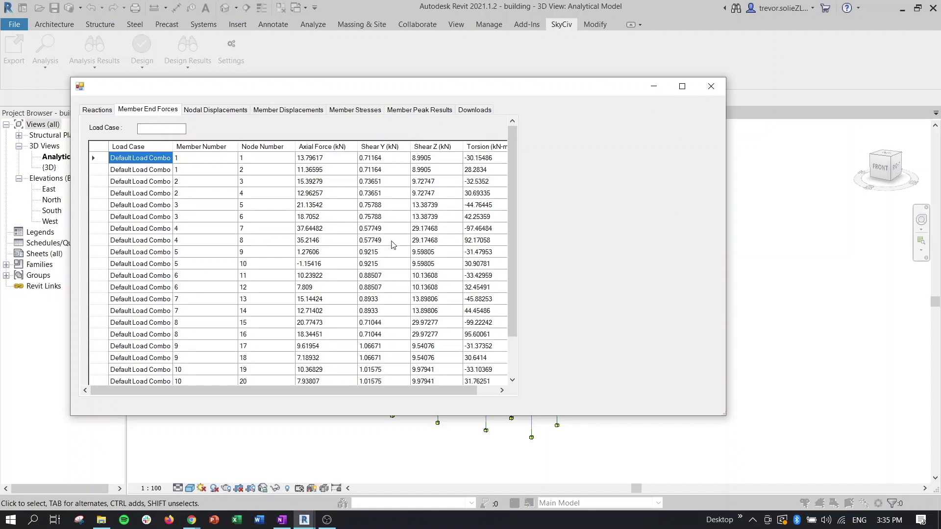
left_click(710, 86)
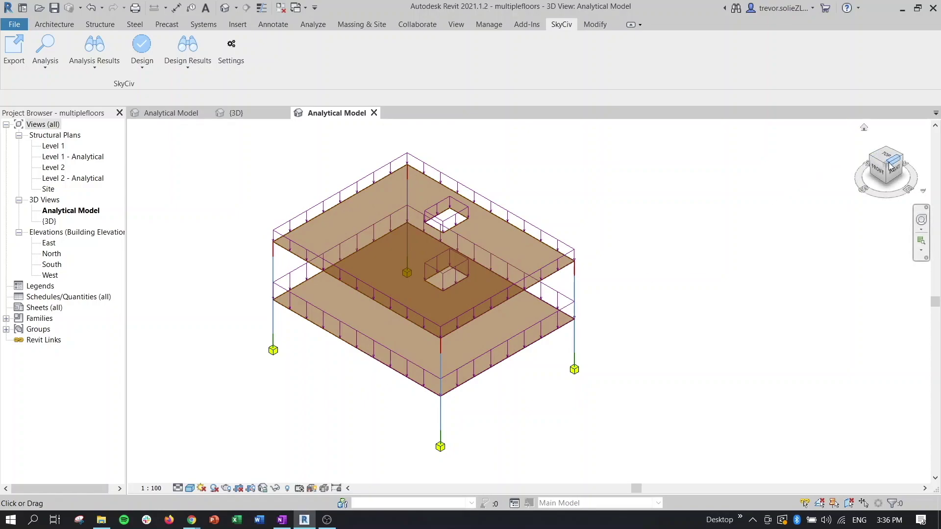
- Open the multiplefloors {3D} view in Shaded style, then return to the Analytical Model view
left_click_drag(886, 165, 828, 129)
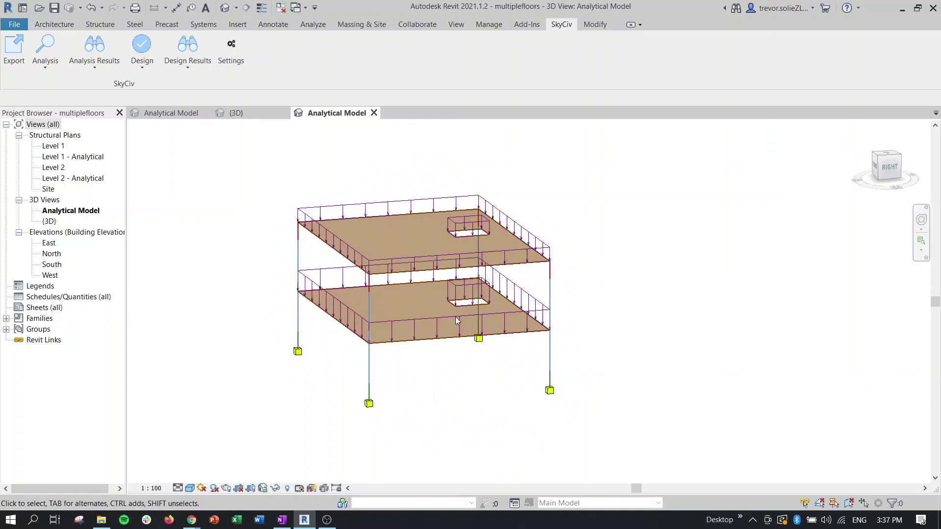
left_click(877, 153)
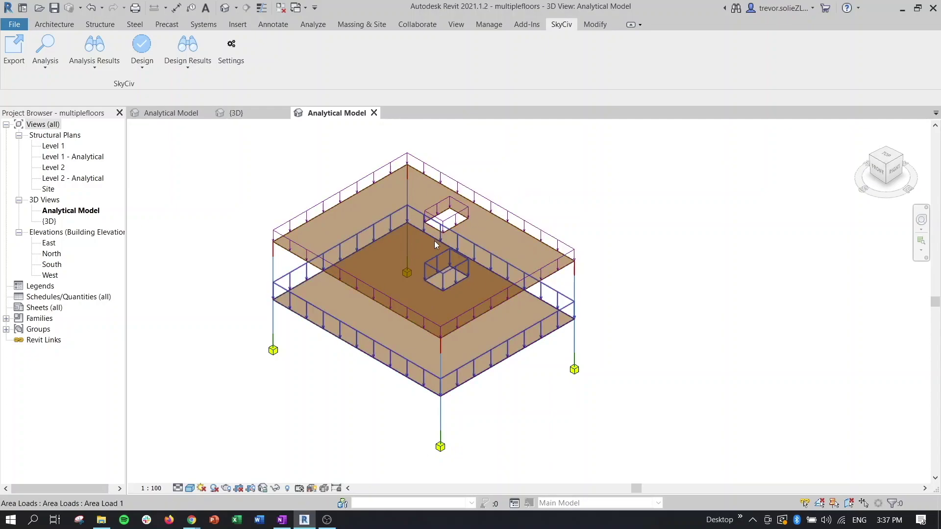
double_click(50, 222)
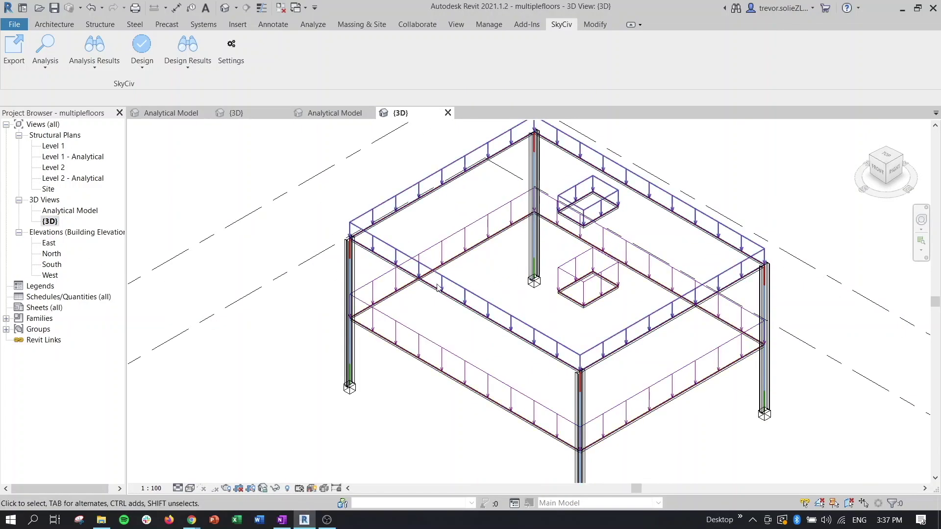
scroll(424, 284, "up", 1)
left_click(190, 488)
left_click(205, 451)
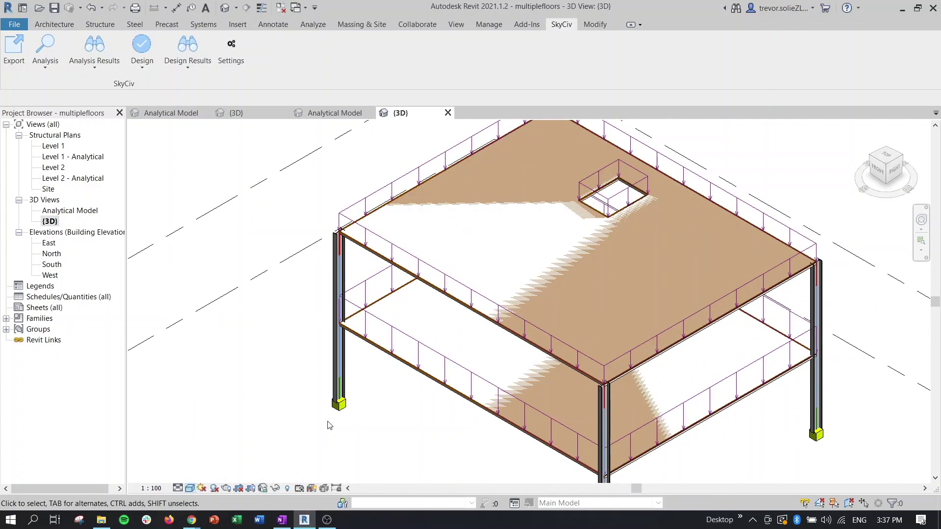
mouse_move(884, 164)
left_mouse_down()
mouse_move(880, 155)
mouse_move(884, 163)
left_mouse_up()
double_click(68, 211)
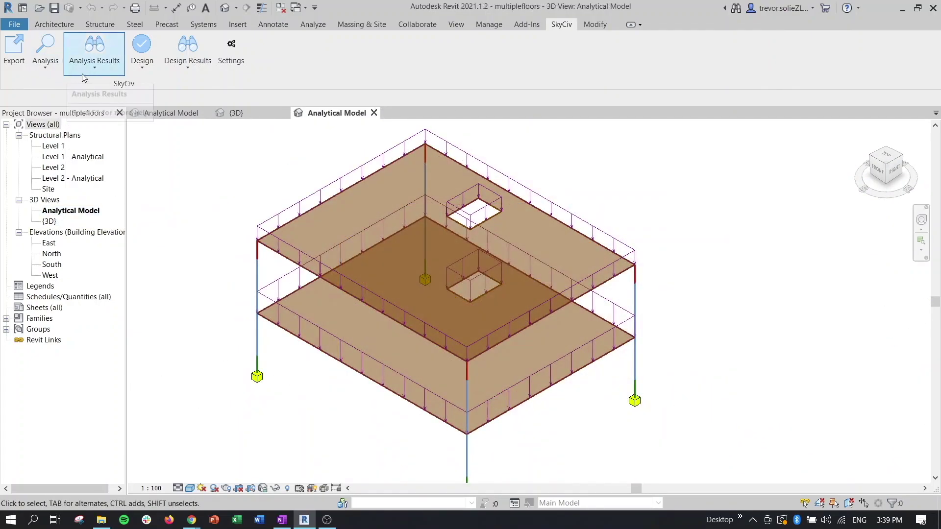
left_click(94, 56)
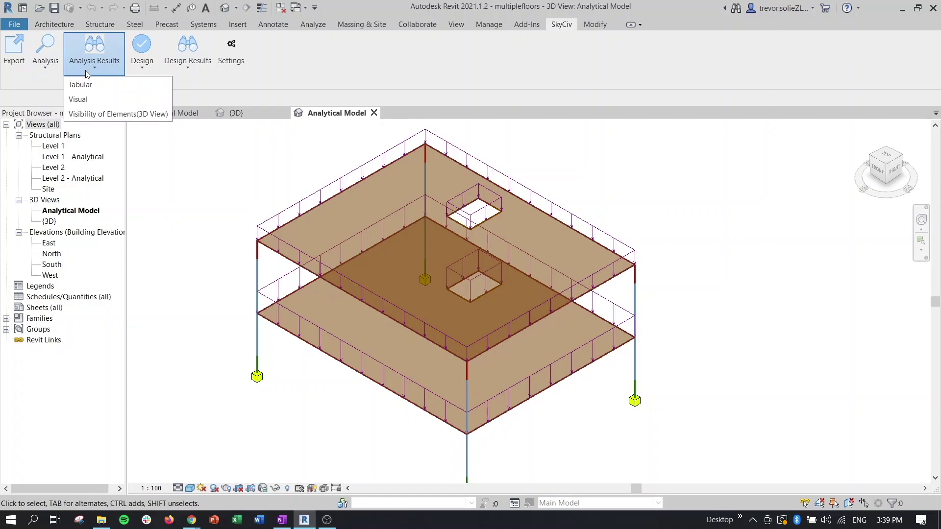
- Choose graphical results and pick the upper floor slab for display
left_click(99, 100)
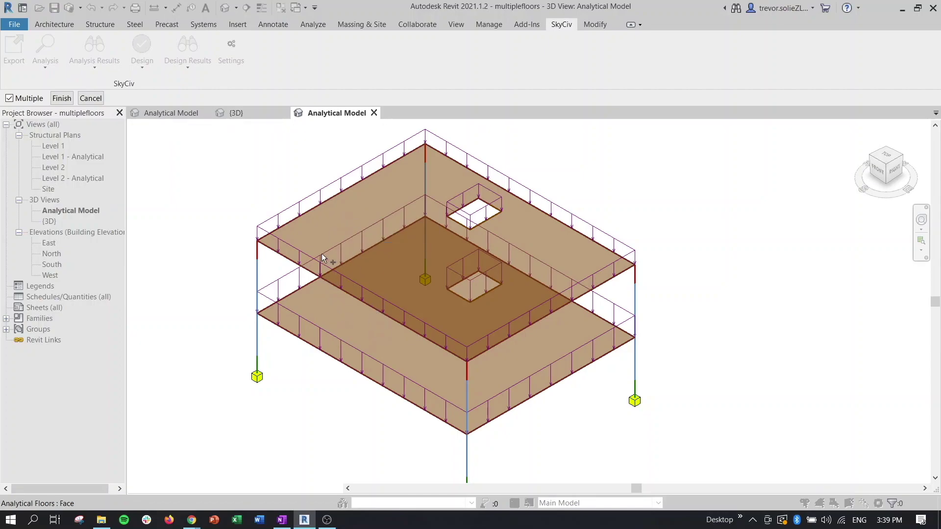
left_click(327, 232)
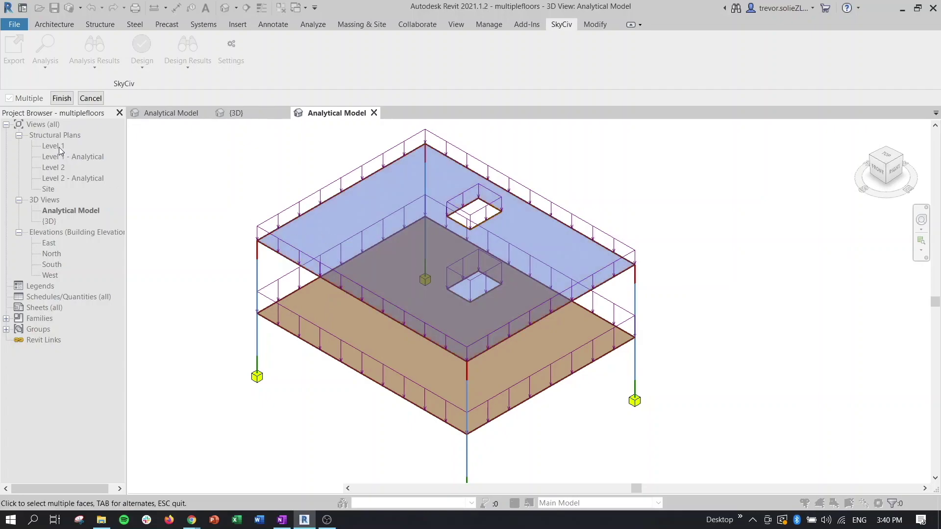
left_click(62, 98)
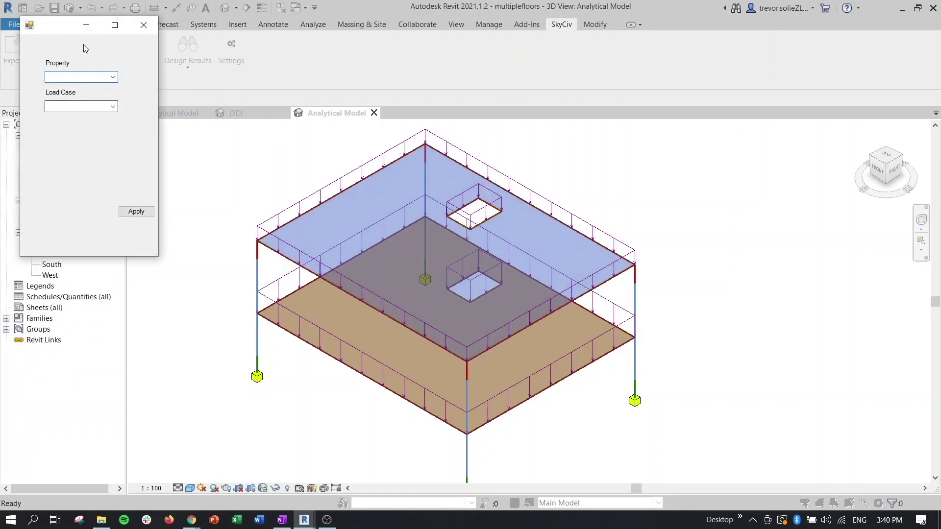
left_click_drag(57, 31, 176, 148)
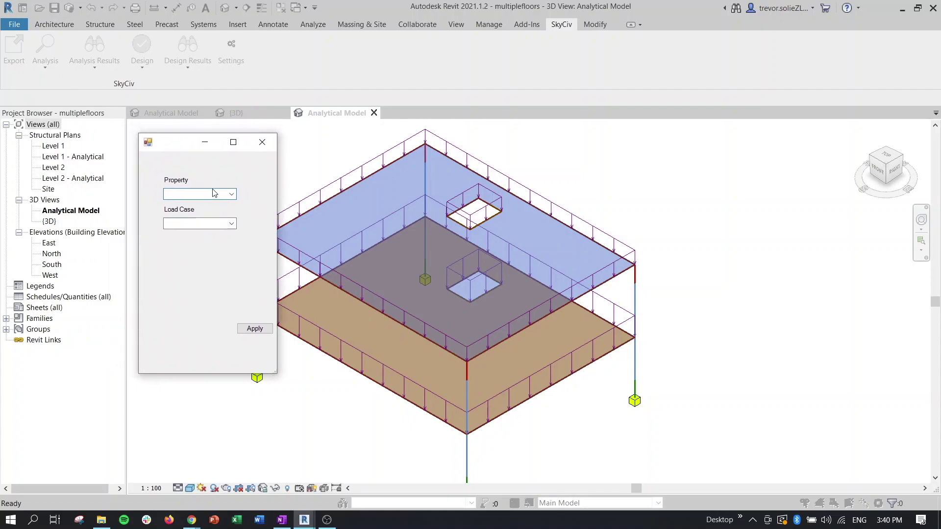
- Plot Minor Principal Stress for the Default Load Combo on the slab
left_click(230, 194)
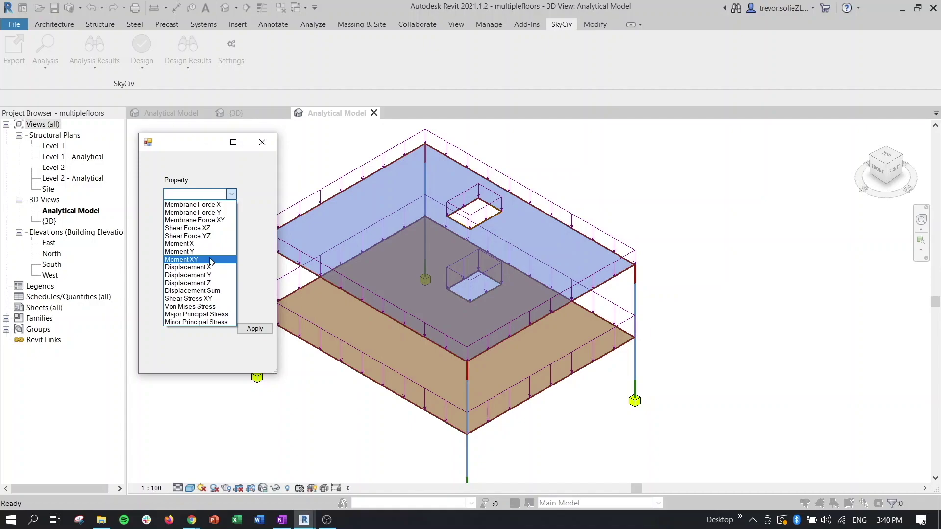
left_click(204, 323)
left_click(230, 224)
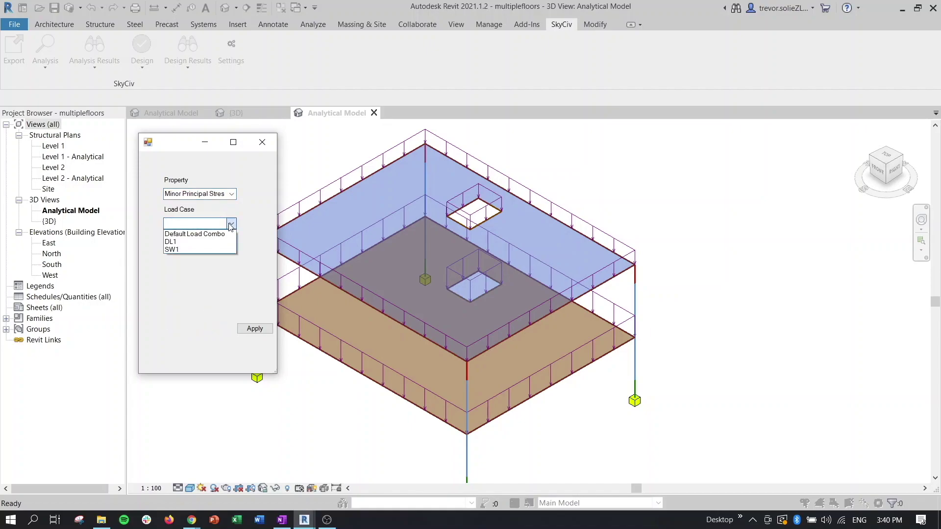
left_click(204, 234)
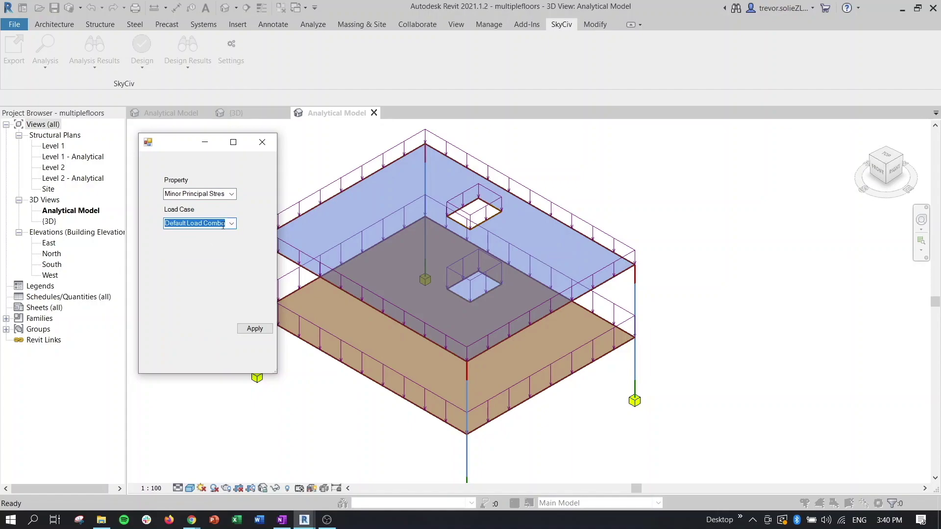
left_click(223, 224)
left_click(223, 234)
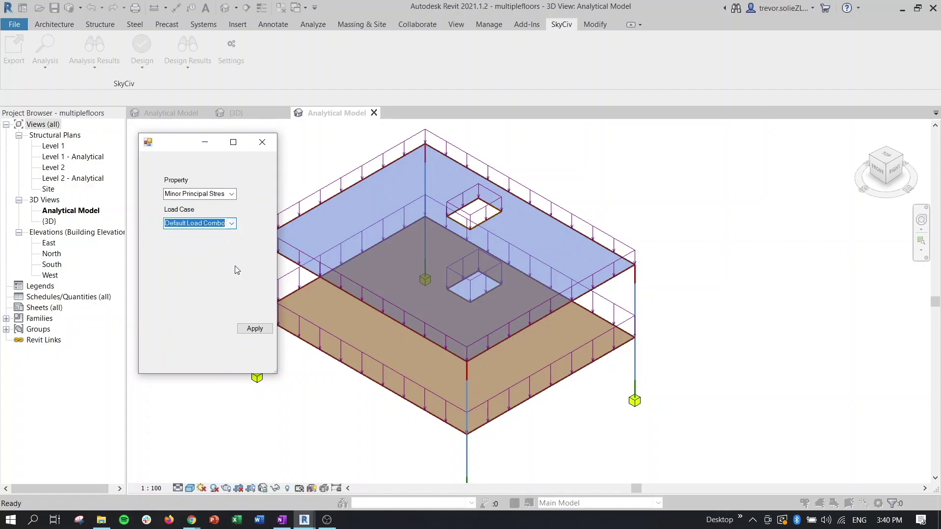
left_click(255, 329)
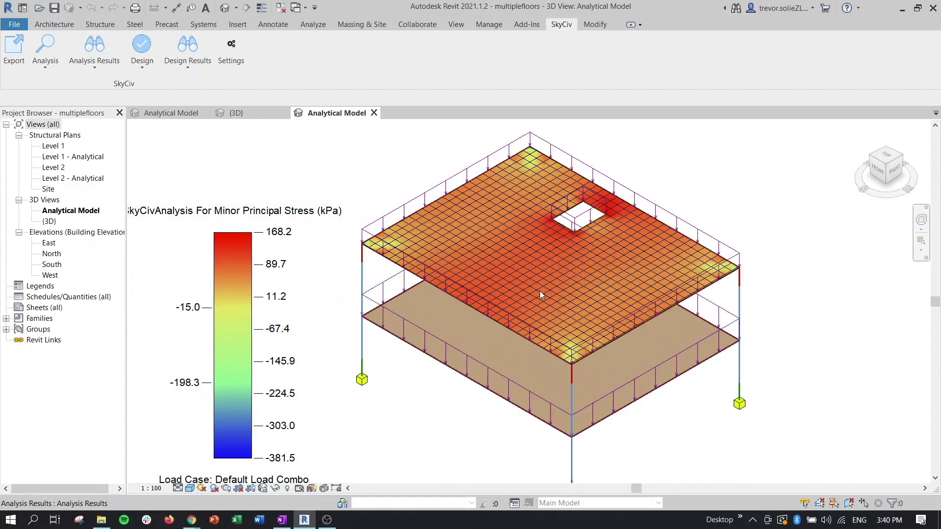
- Move the stress legend up-left of the model, zoom to fit, and deselect it
scroll(287, 202, "down", 2)
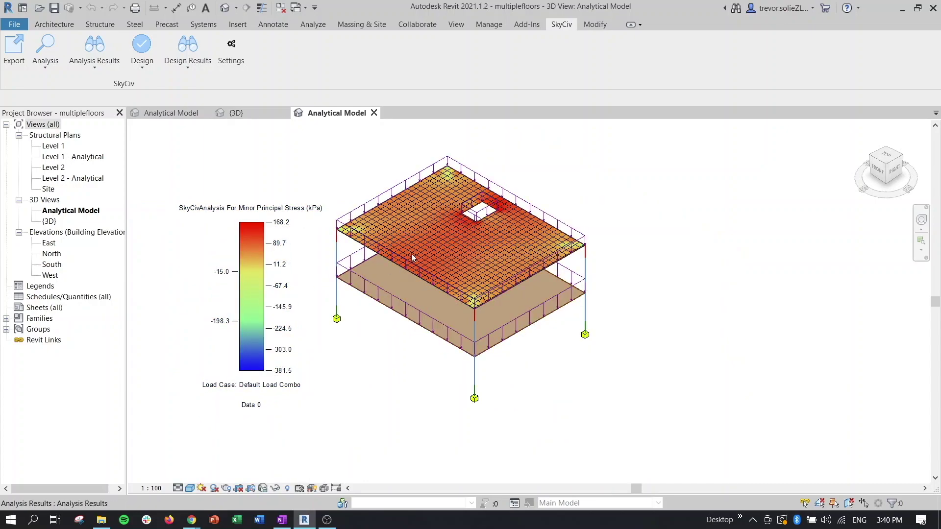
left_click(283, 329)
left_click_drag(283, 329, 254, 279)
scroll(202, 180, "up", 1)
key("z")
key("f")
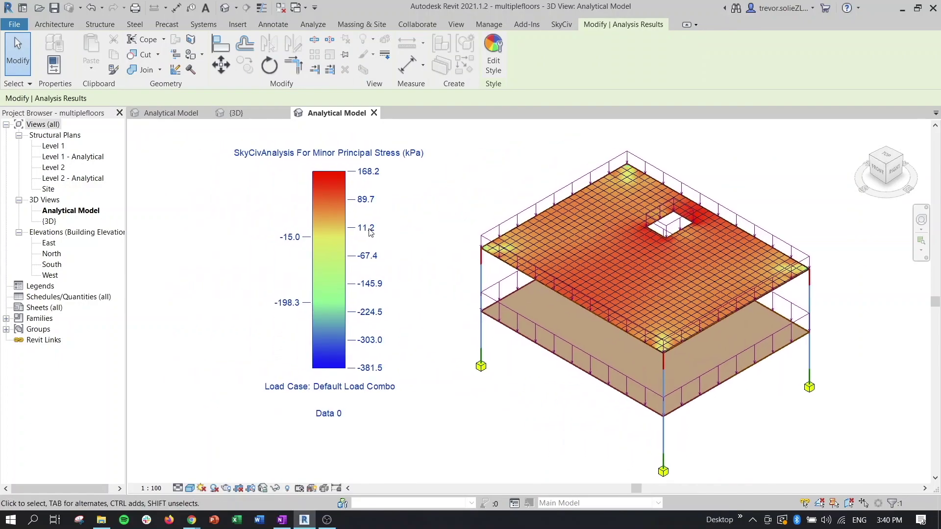
left_click(414, 148)
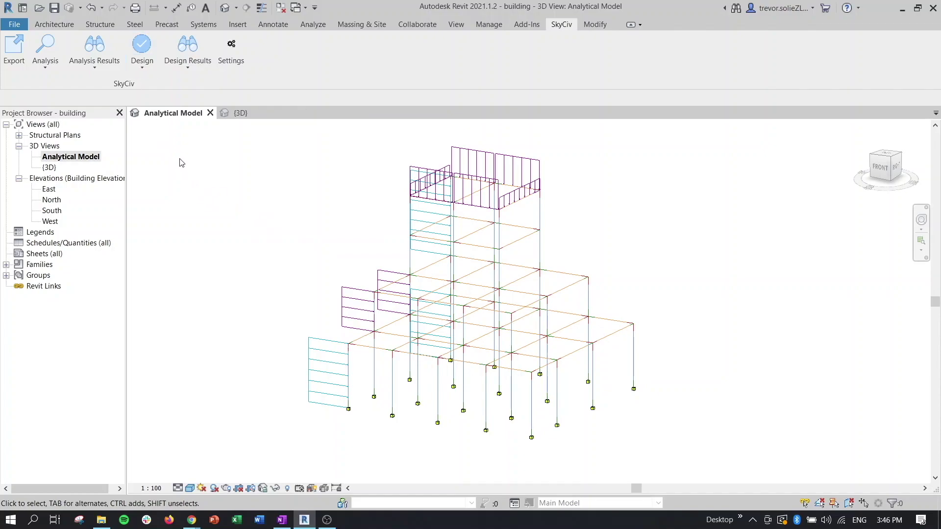
- Run the SkyCiv member design check with AISC_360-16_LRFD and acknowledge its success
left_click(142, 71)
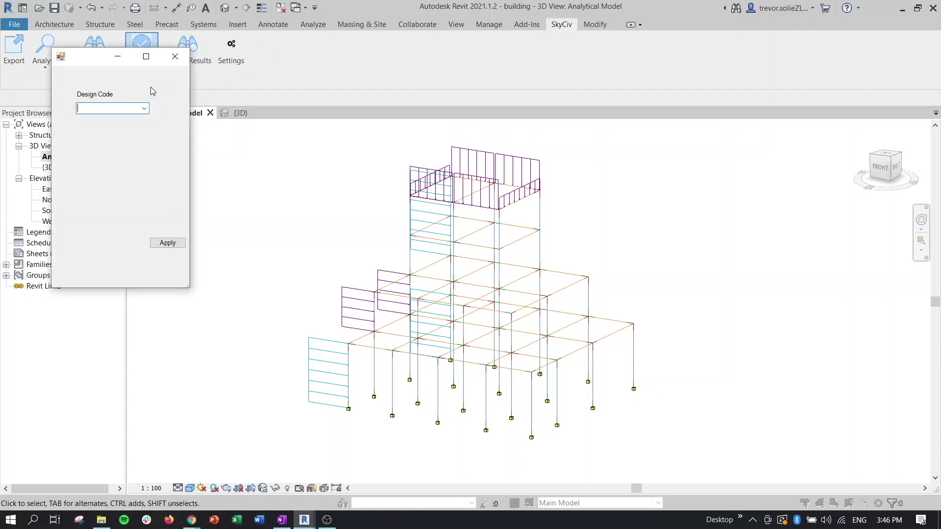
left_click(144, 109)
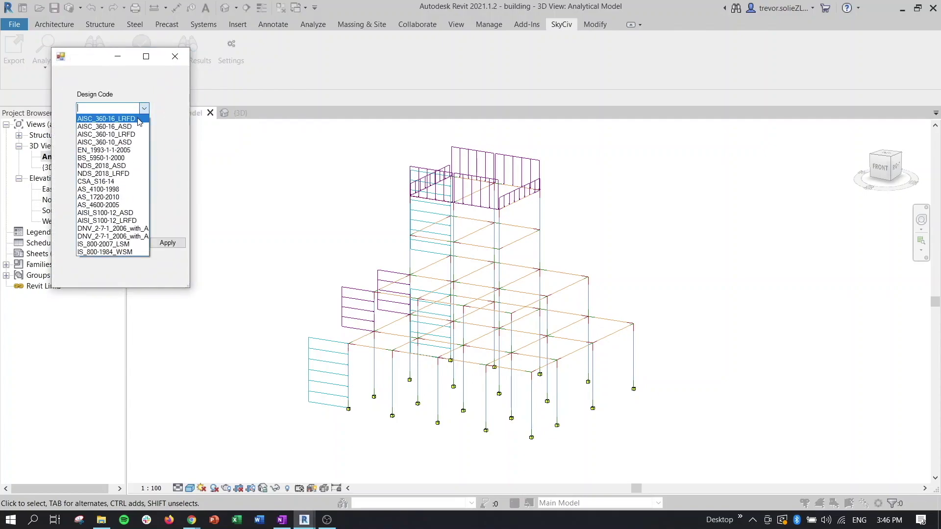
left_click(138, 119)
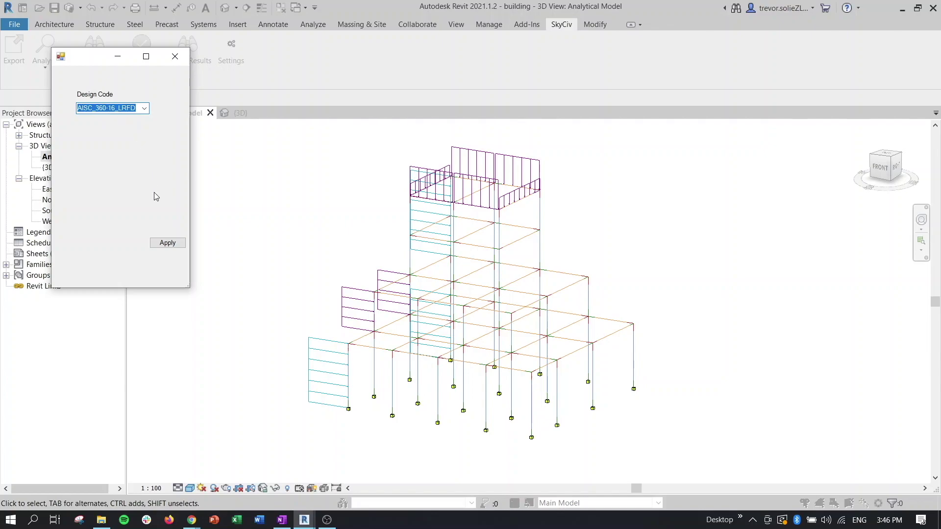
left_click(167, 243)
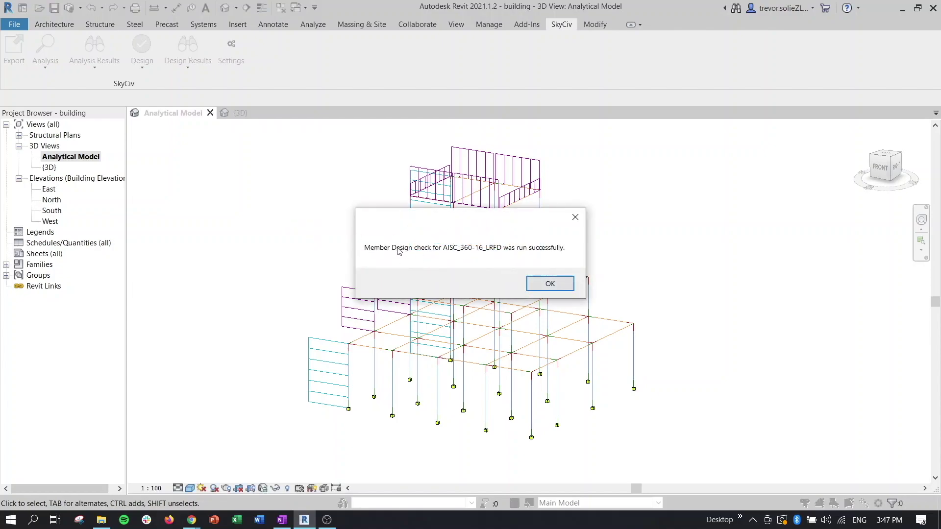
left_click(547, 283)
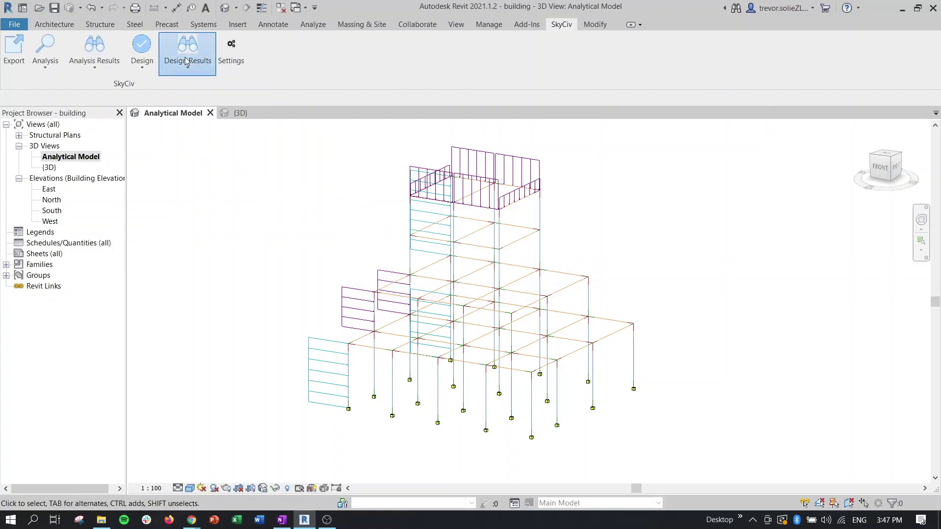
- Bring up the Member Design Ratios table and inspect the result values for members 4 to 6
left_click(187, 63)
left_click(169, 92)
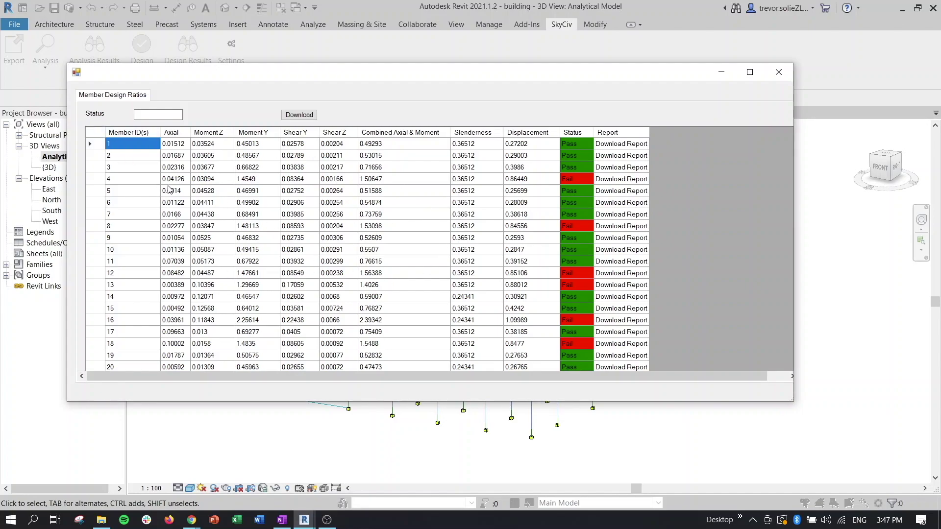
left_click(167, 154)
left_click(405, 181, "shift")
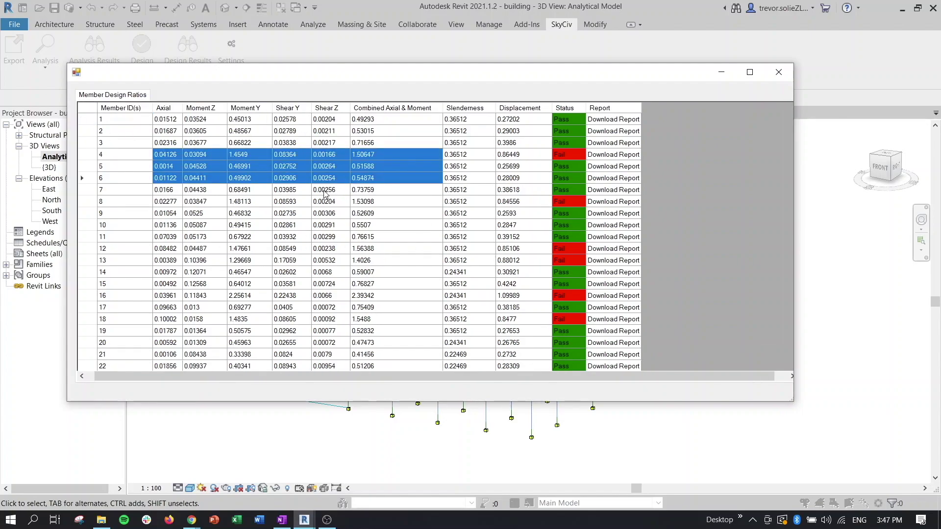
left_click(256, 170)
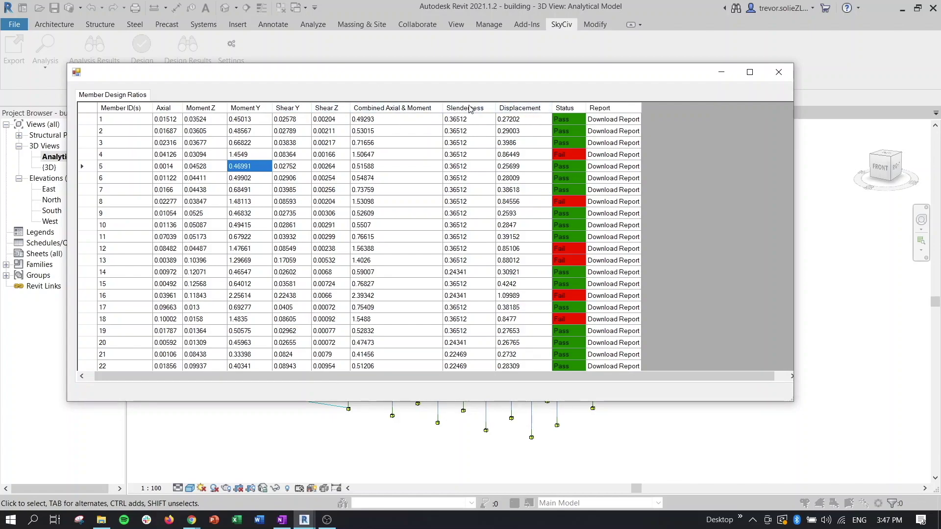
- Check member 8's Moment Y value, then download the design report for member 5
scroll(262, 215, "down", 18)
scroll(262, 214, "up", 18)
left_click(246, 204)
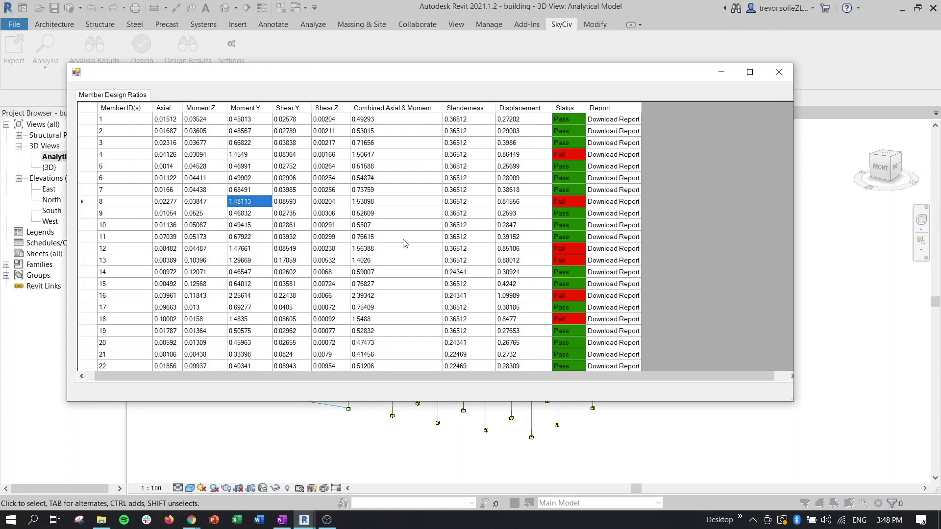
left_click(611, 167)
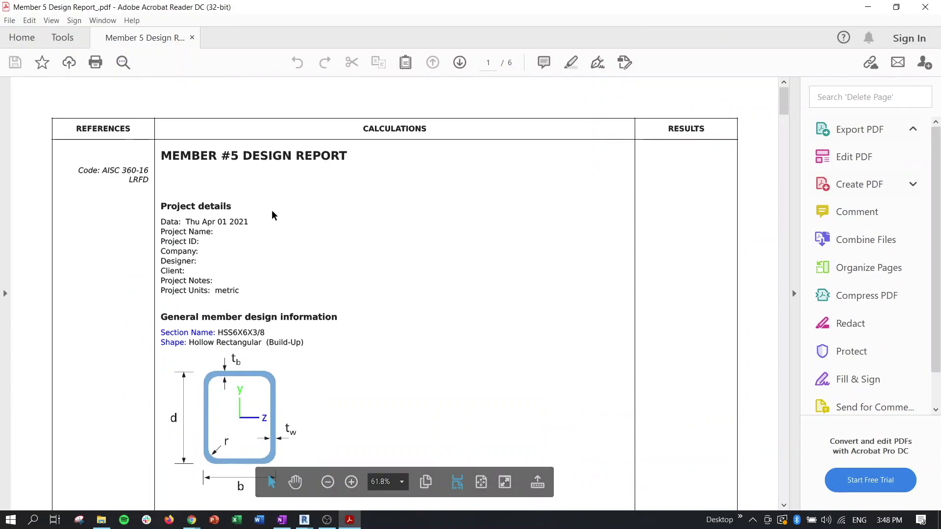
- Page through member 5's HSS6X6X3/8 AISC 360-16 report, then close Acrobat Reader
scroll(401, 282, "down", 8)
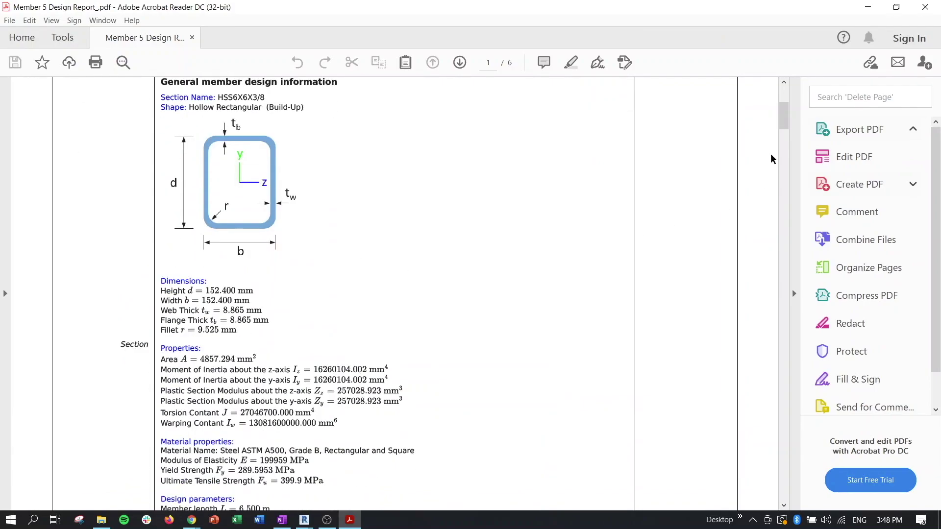
left_click_drag(786, 120, 760, 105)
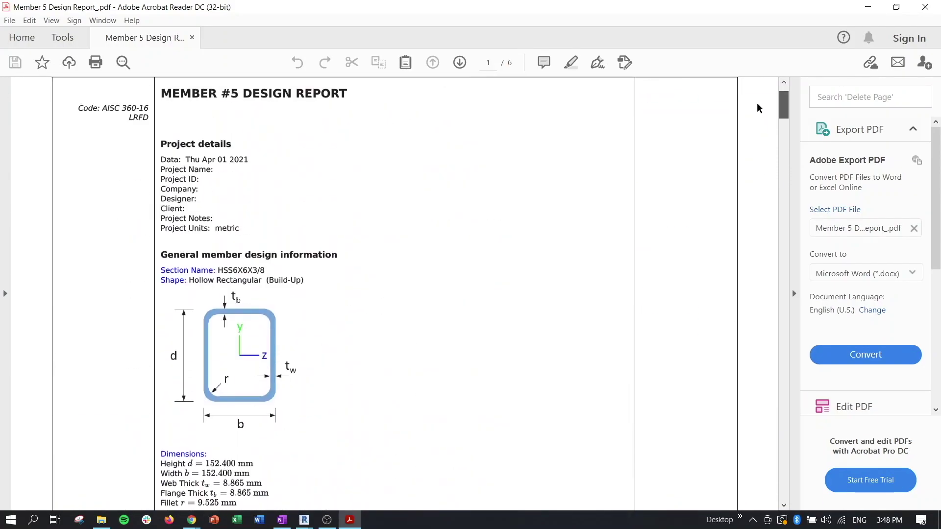
scroll(280, 267, "up", 1)
scroll(250, 235, "down", 2)
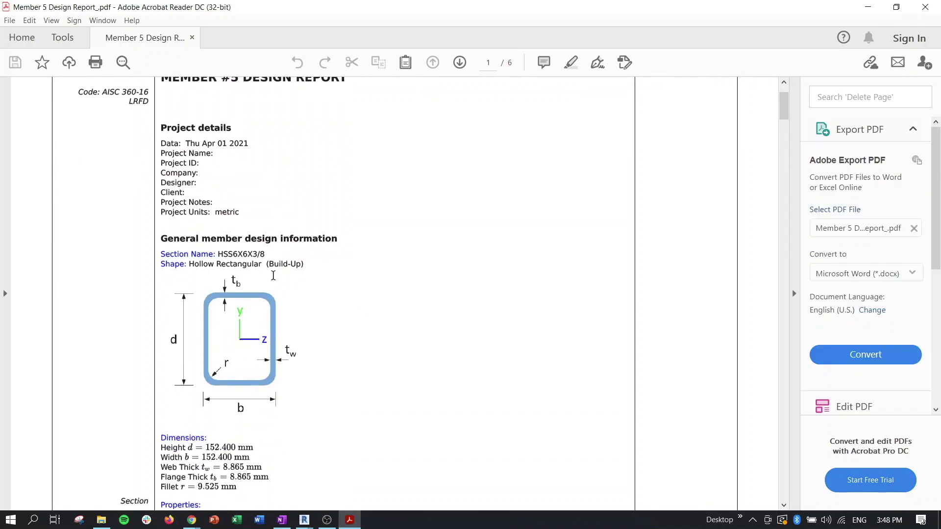
scroll(321, 208, "down", 10)
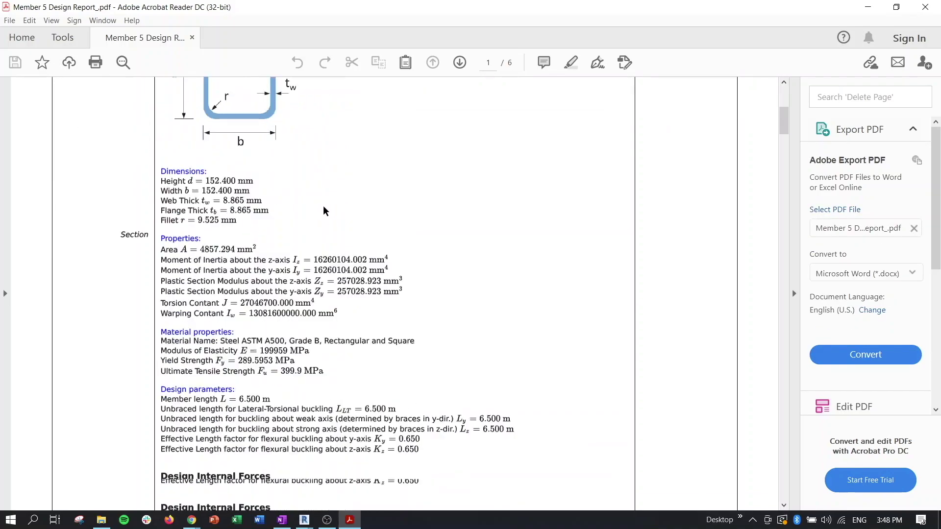
scroll(341, 207, "down", 10)
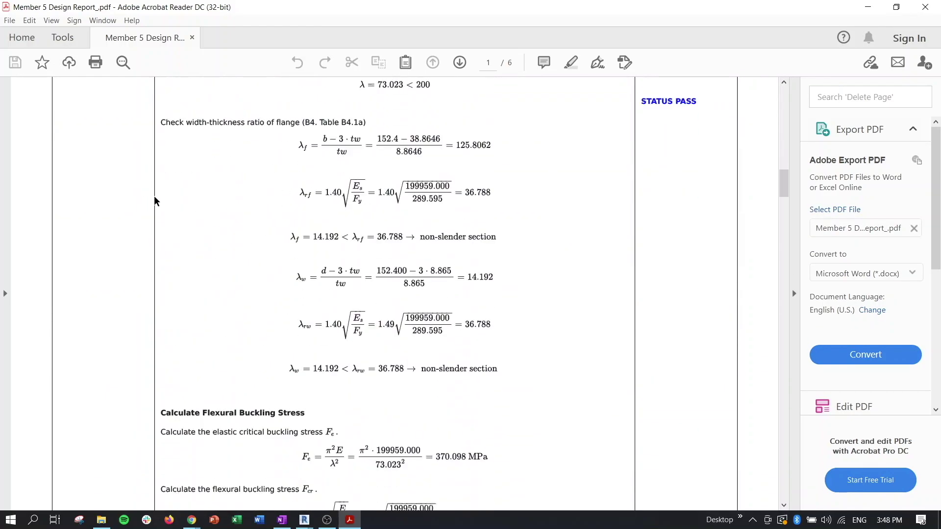
left_click(930, 8)
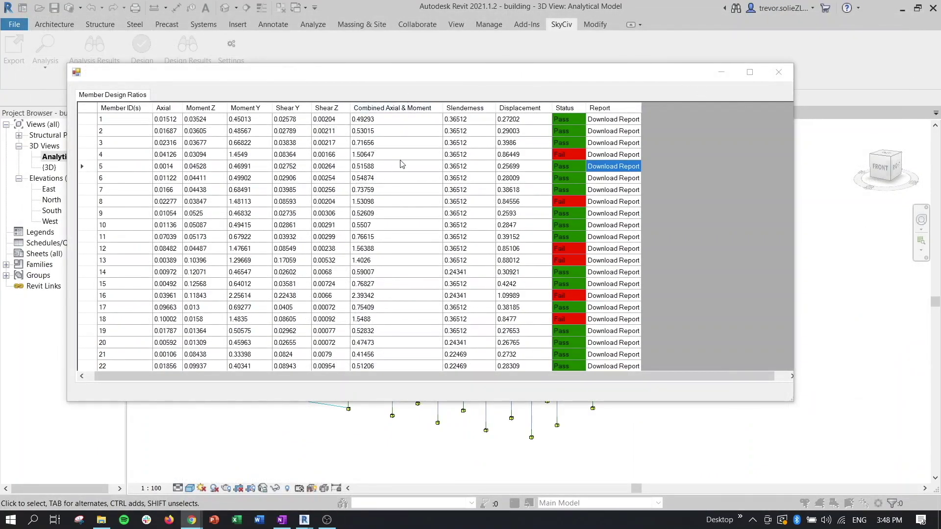
- Scroll the design ratios table down to members 85–106, all marked Pass
scroll(535, 362, "down", 15)
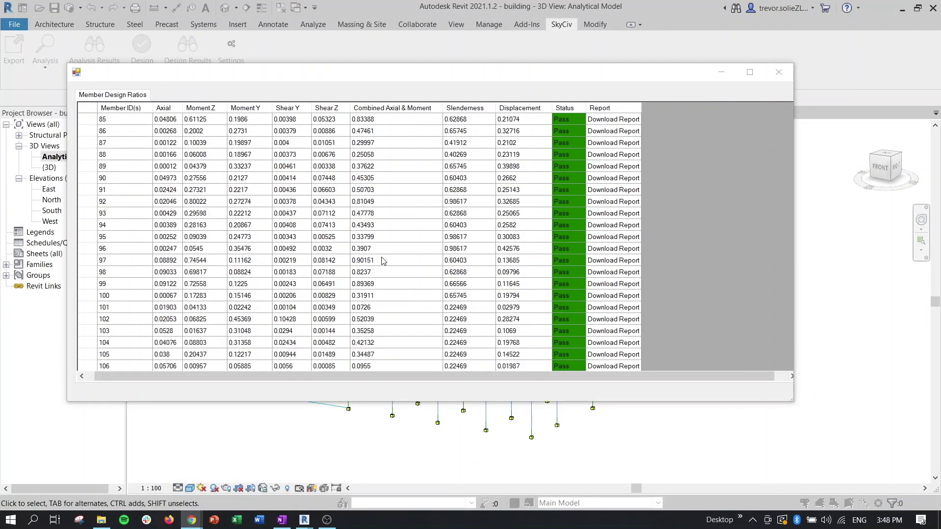